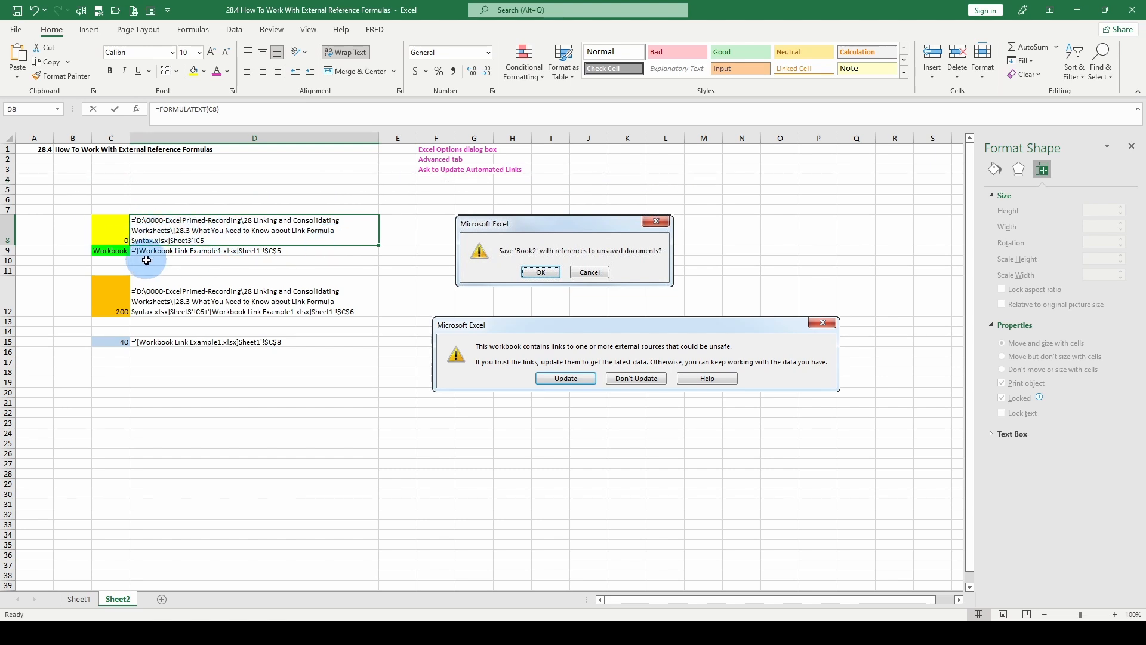
Examine the external reference text in D15, and switch to the Book1 workbook to inspect cell C8.
click(175, 341)
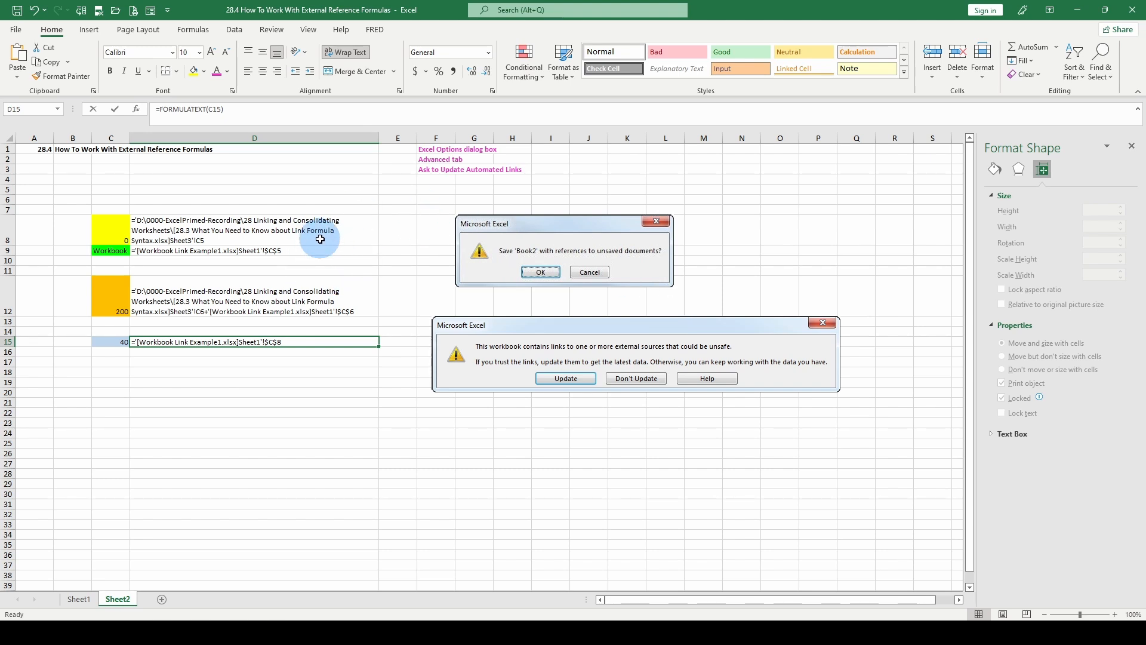
key(ctrl+n)
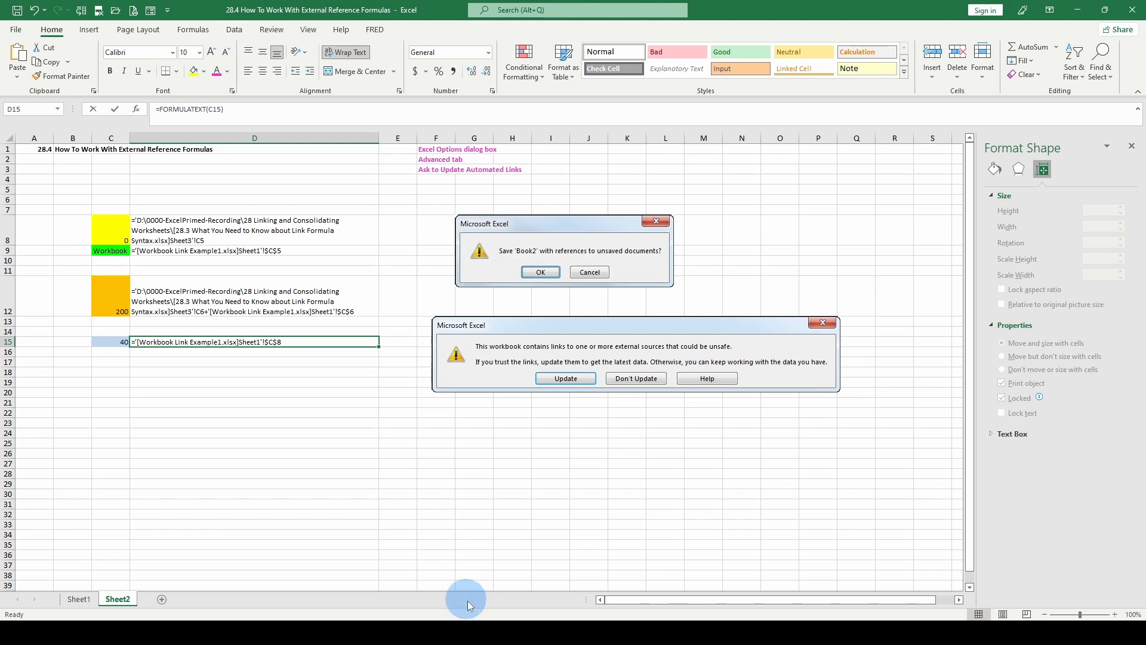
mouse_move(537, 618)
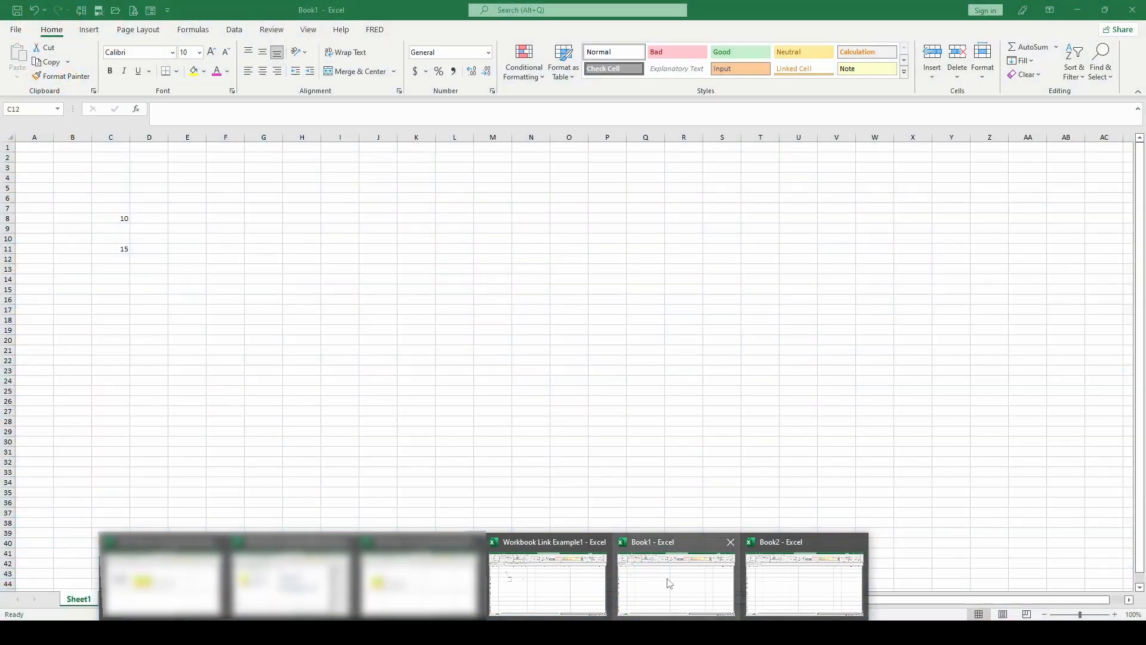
click(667, 583)
click(115, 217)
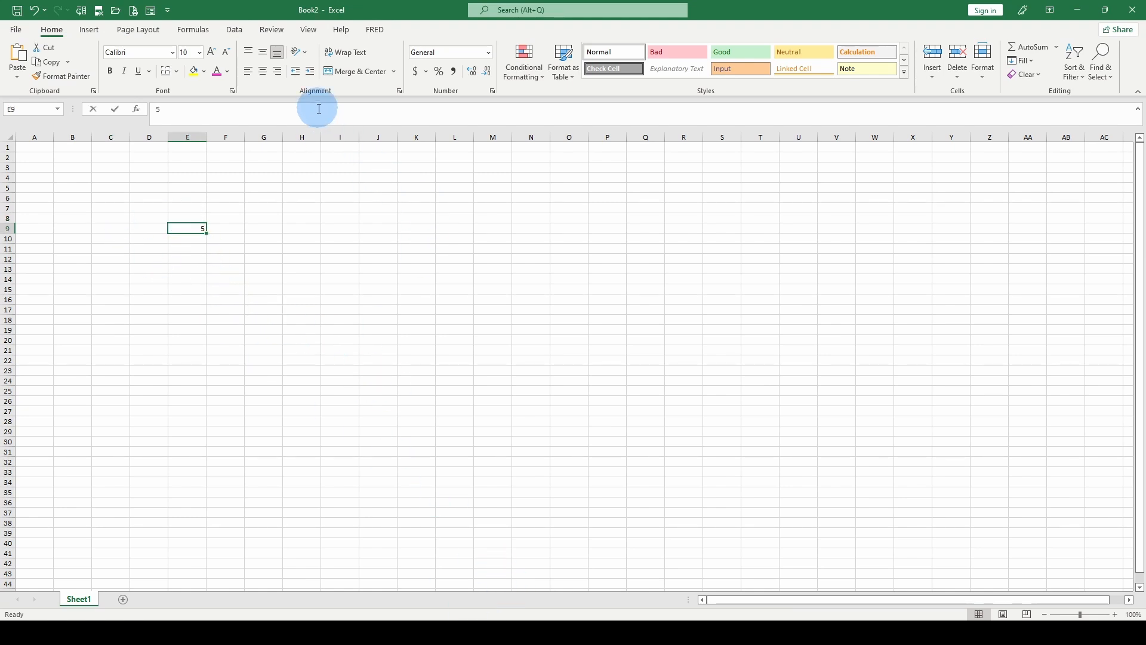
Examine the external reference formula in C11 of Book1 and its source cell E9 in Book2.
mouse_move(492, 619)
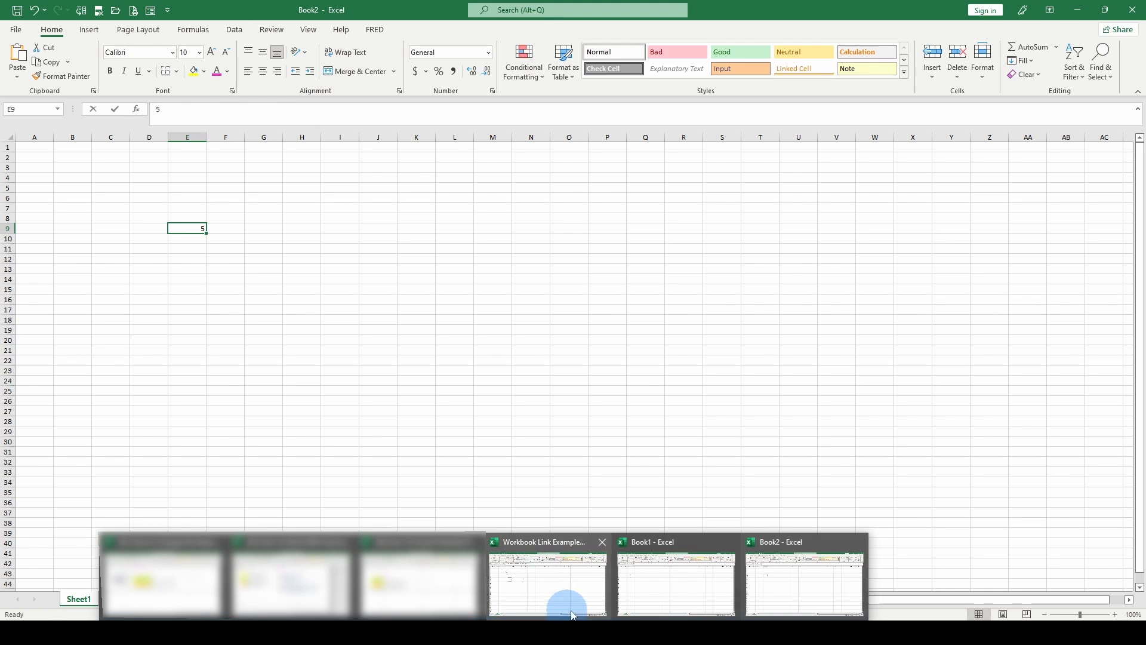
click(657, 585)
click(99, 249)
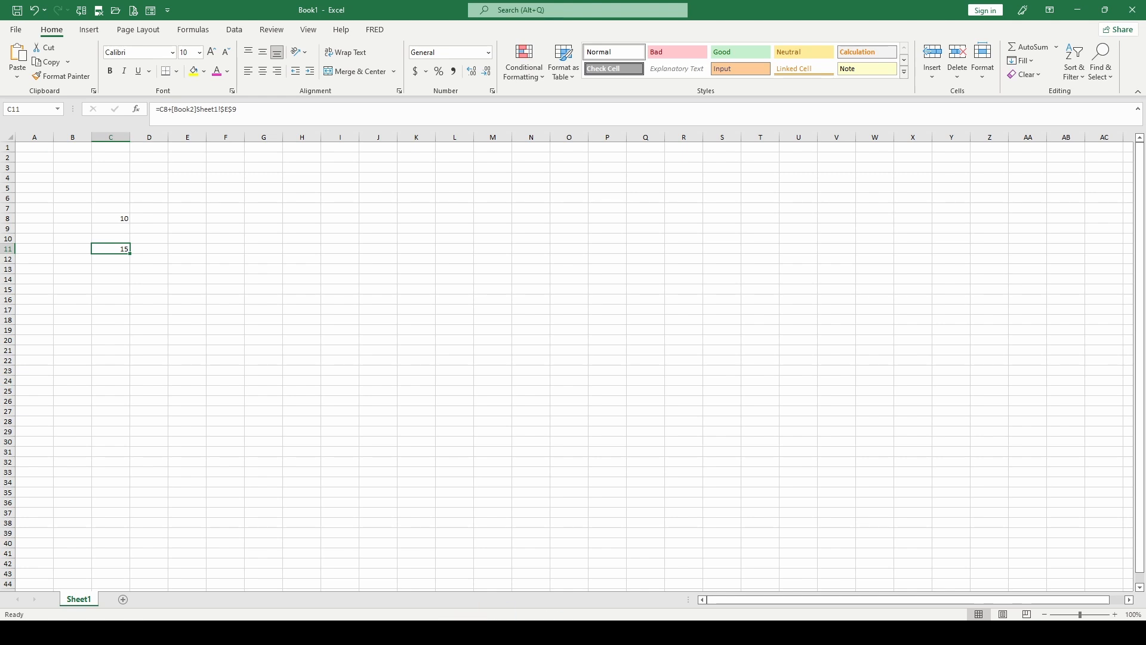
mouse_move(487, 619)
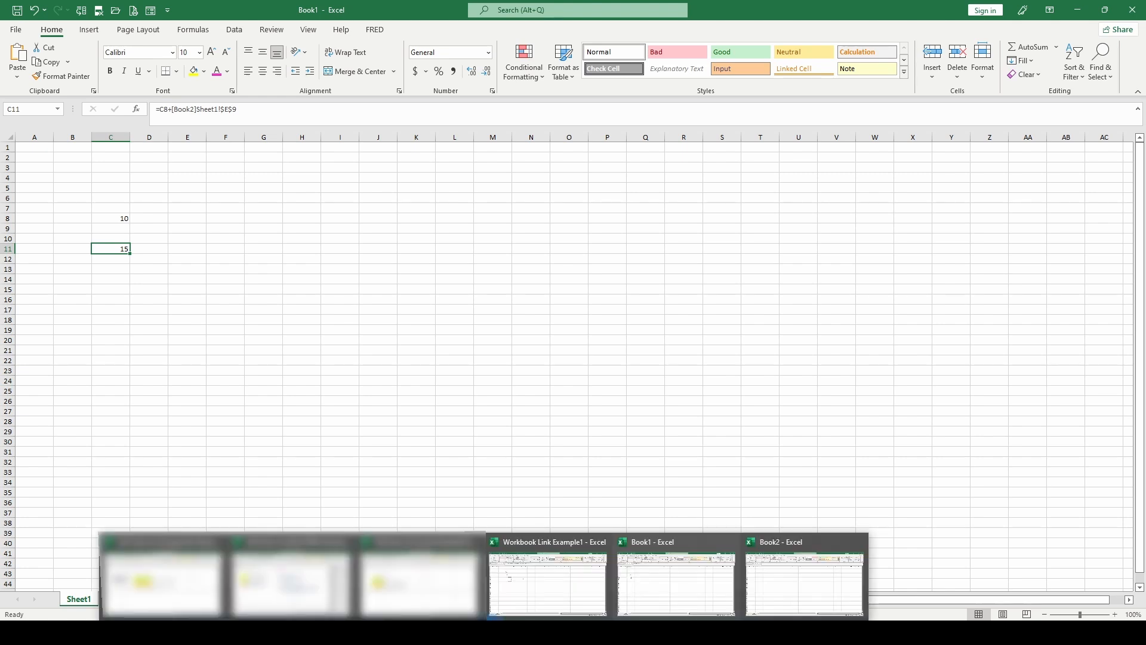
click(772, 581)
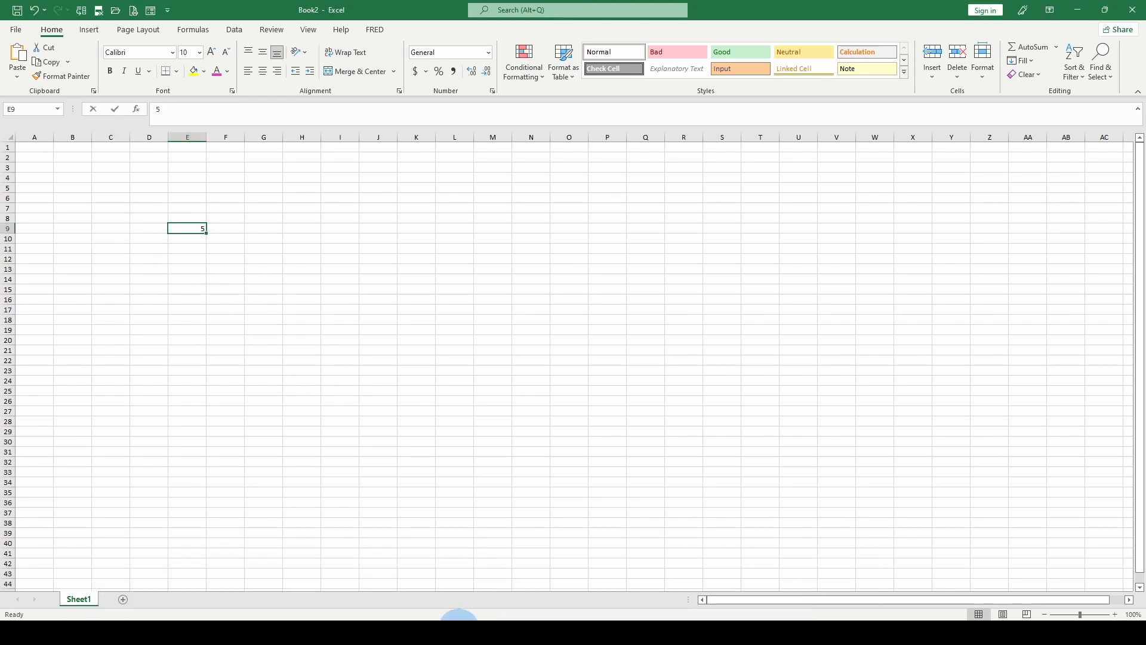
mouse_move(480, 619)
click(633, 565)
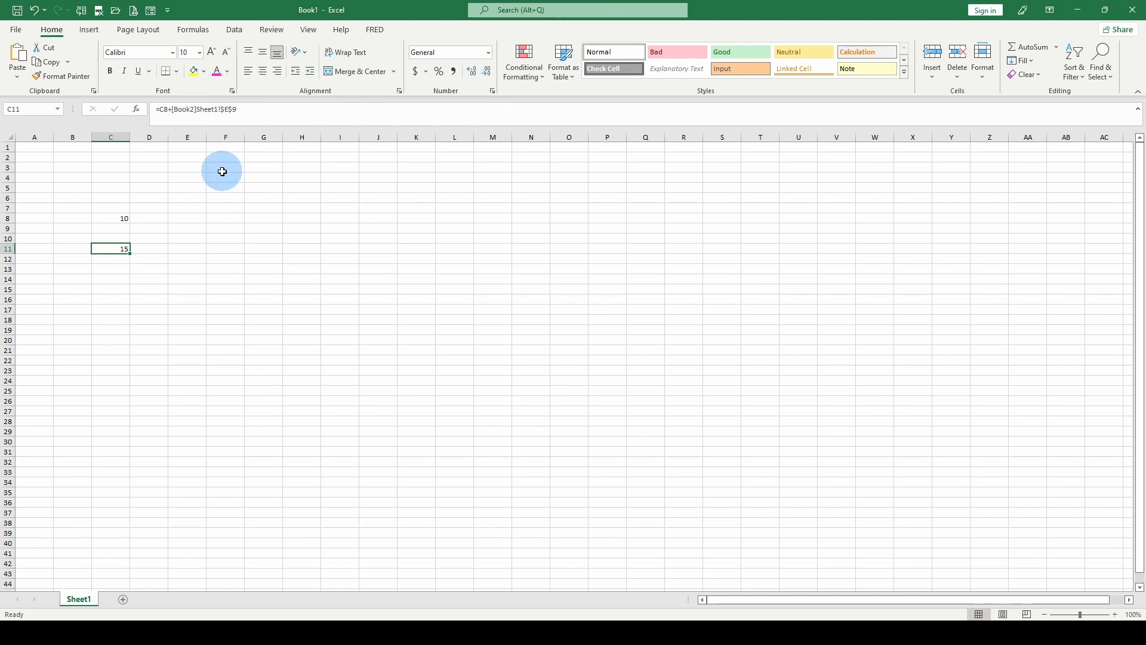
Save Book1 to the Desktop as an Excel Workbook, accepting its references to unsaved documents.
click(16, 29)
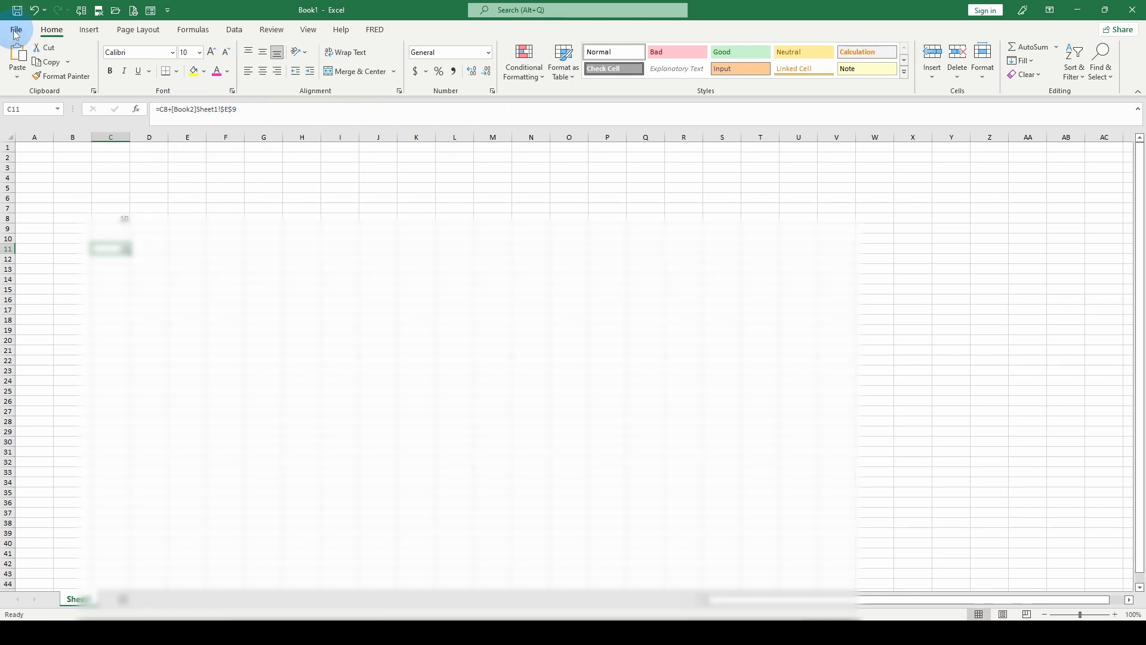
click(26, 191)
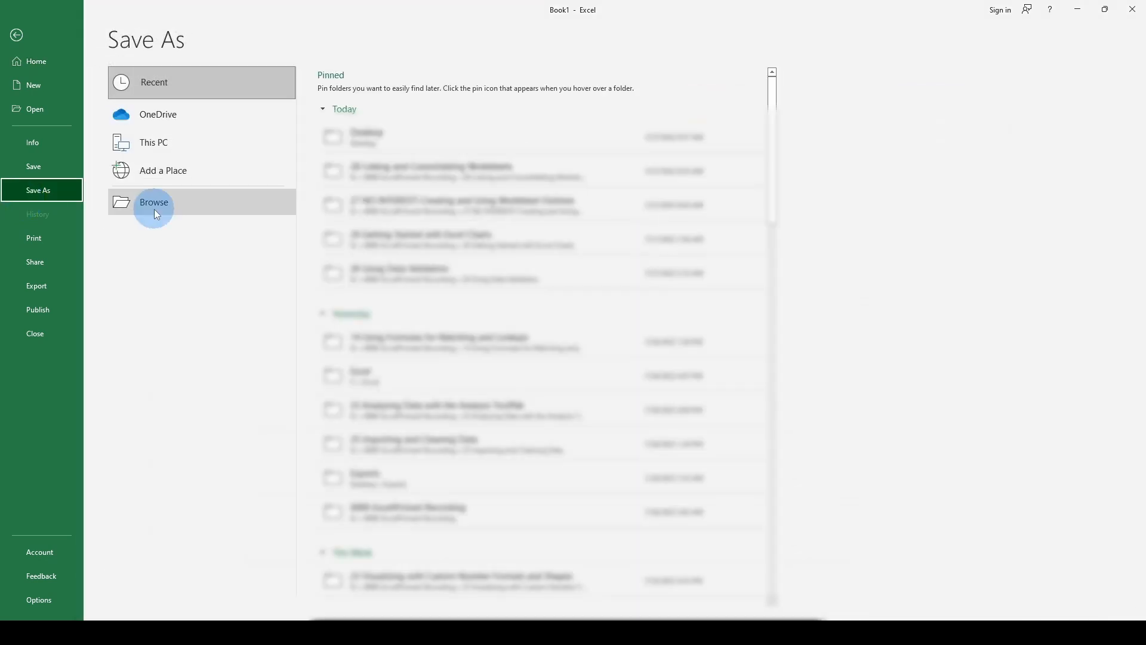
click(154, 207)
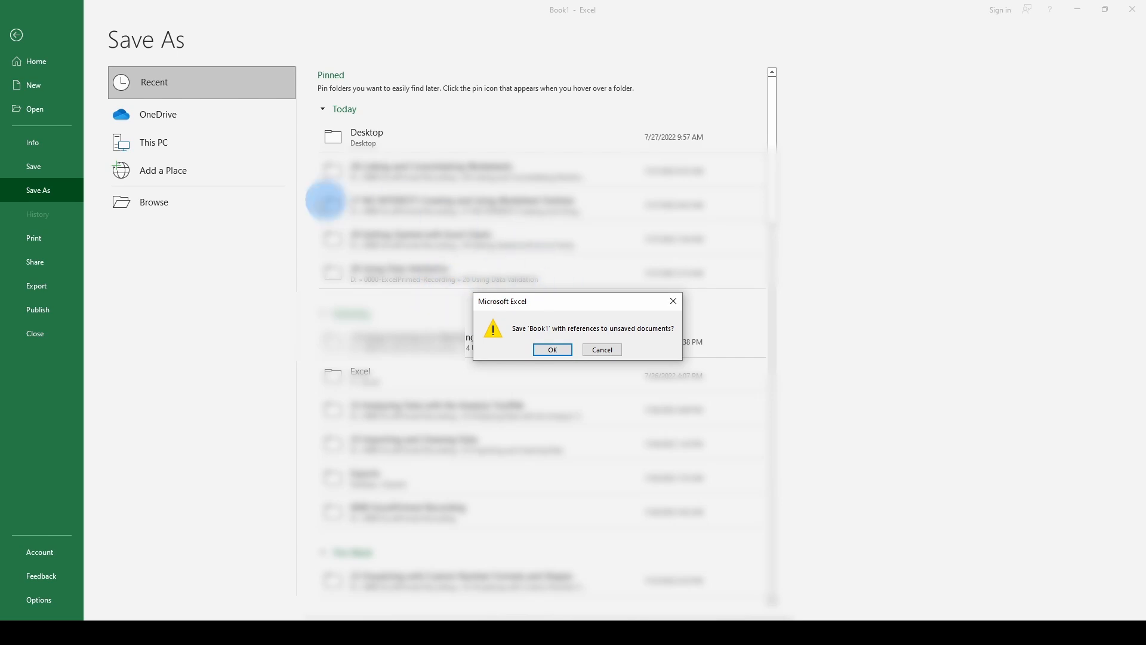
click(553, 350)
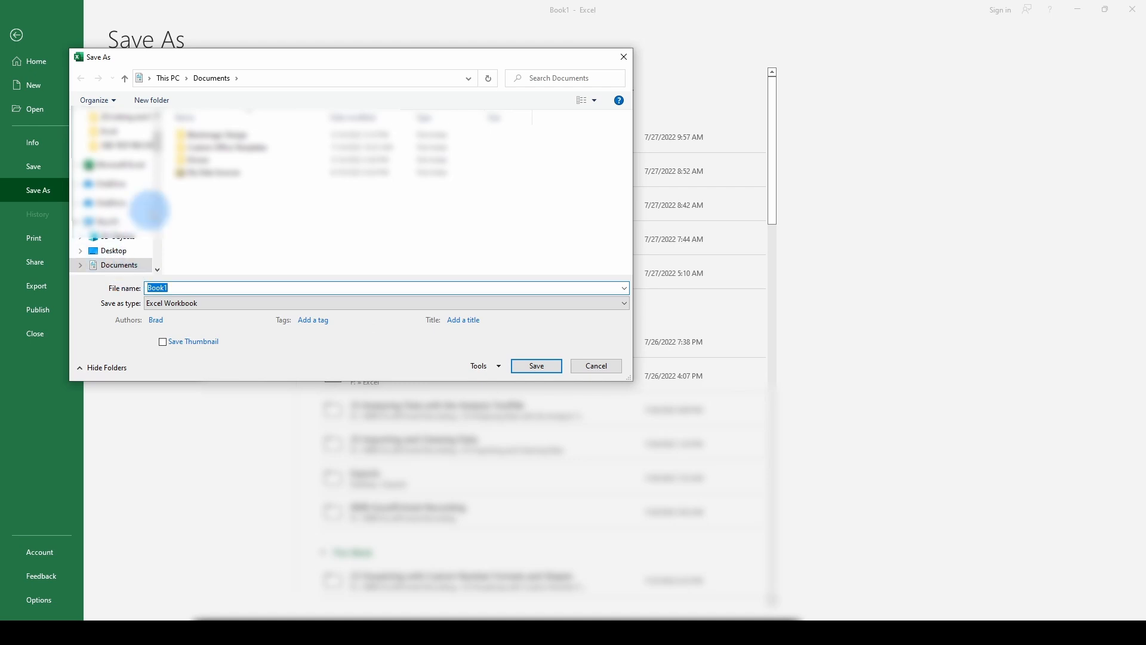
click(108, 250)
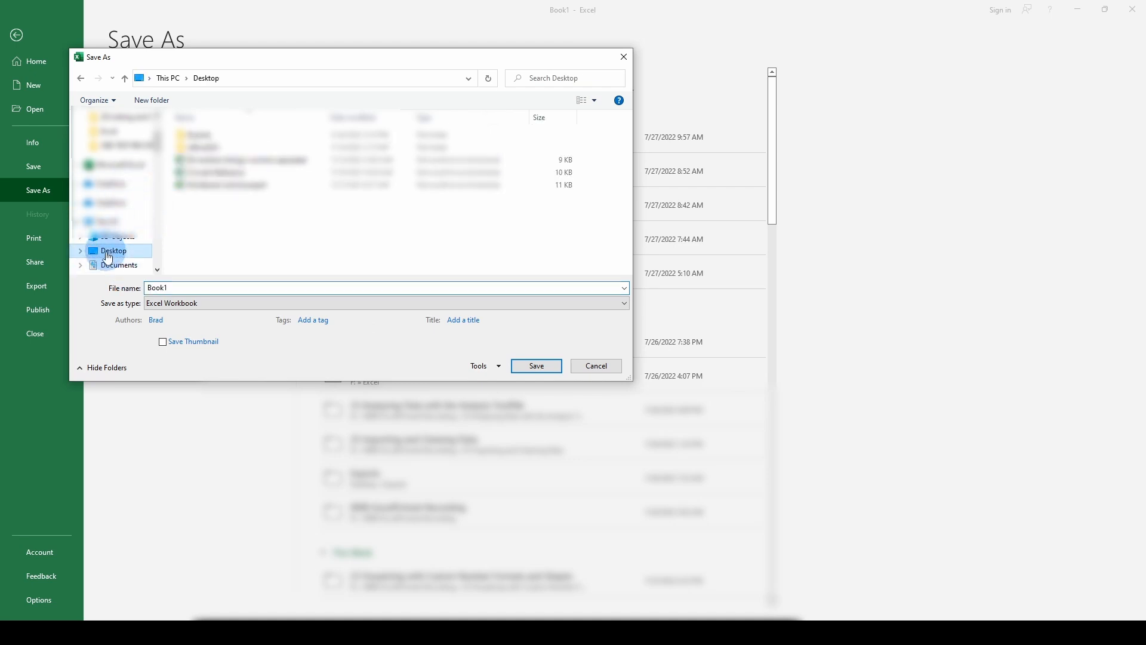
click(539, 367)
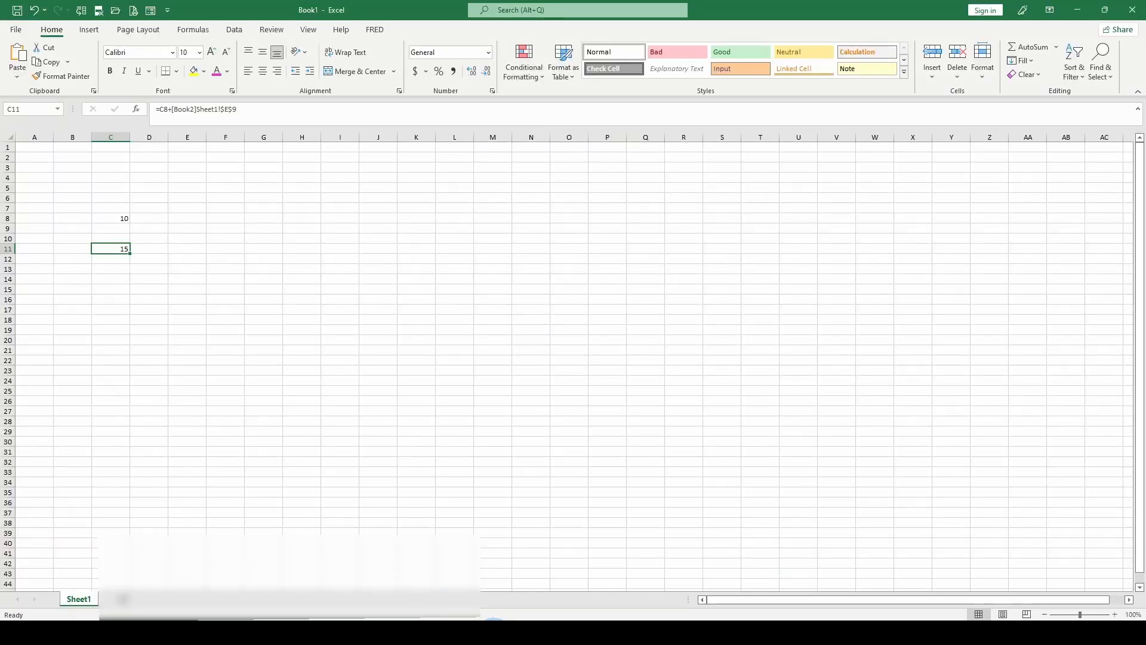
Switch to Book2 and close it without saving its changes.
mouse_move(488, 620)
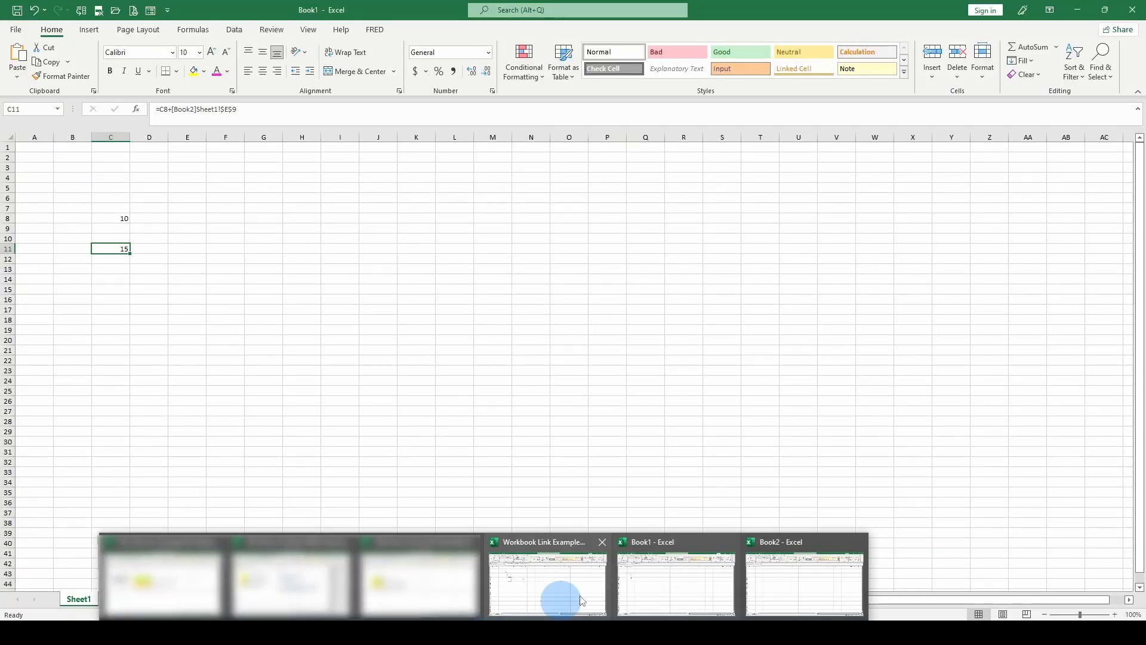
click(819, 568)
click(1133, 10)
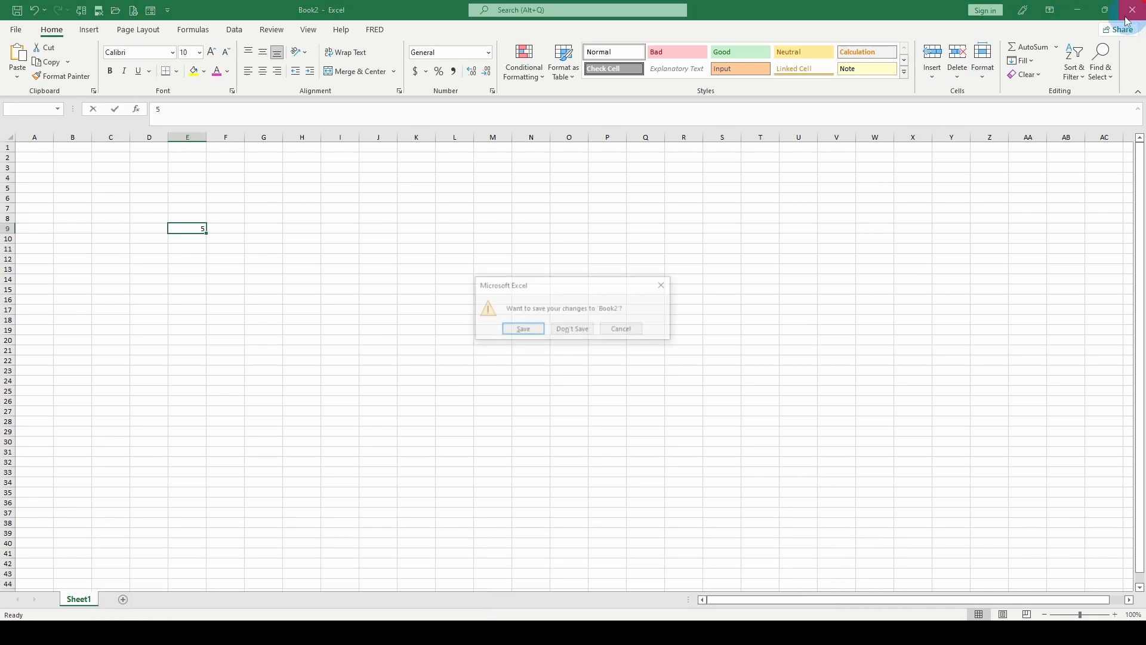
click(575, 334)
Inspect the formula in C11 of Book1 and review its Book2 source in Edit Links.
click(115, 248)
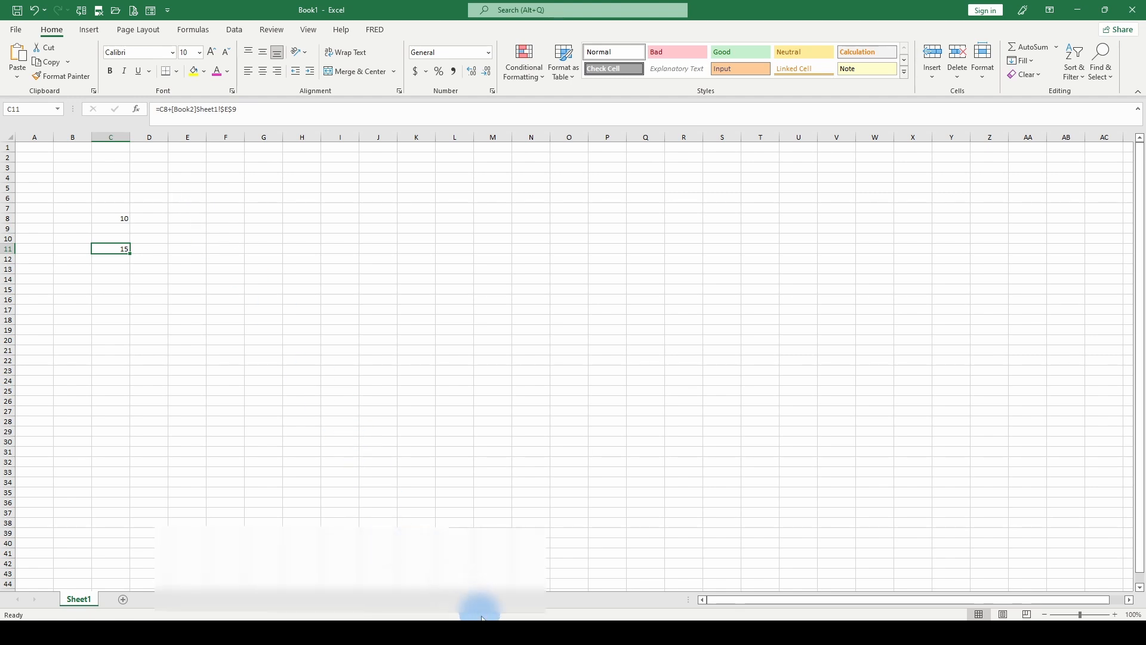
mouse_move(481, 616)
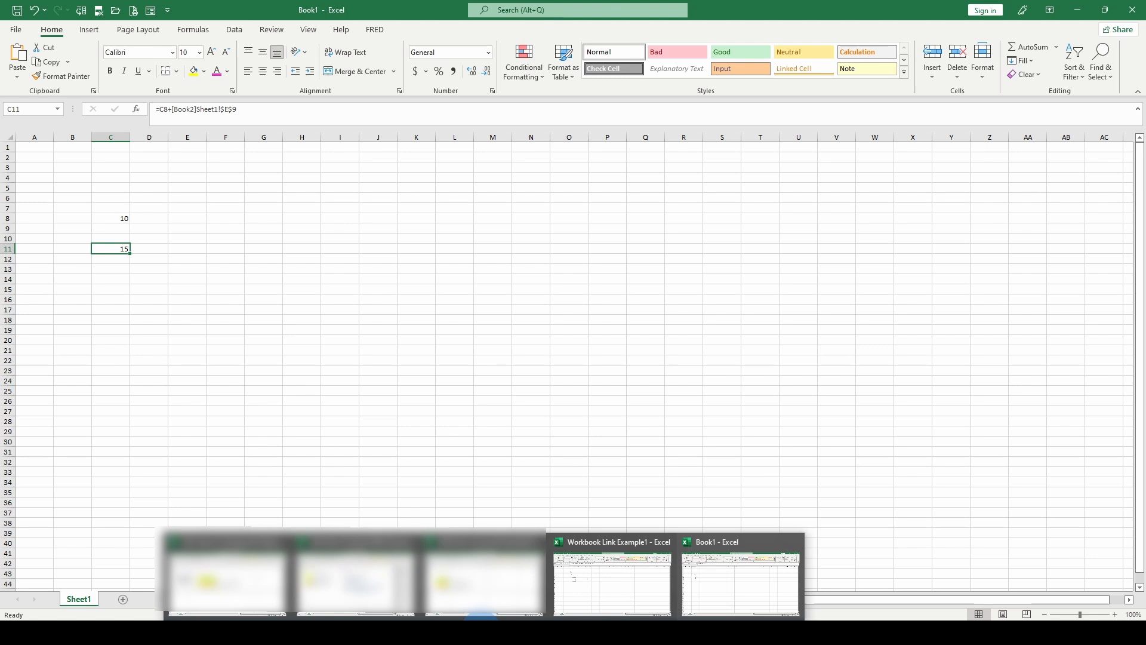
click(167, 248)
click(105, 249)
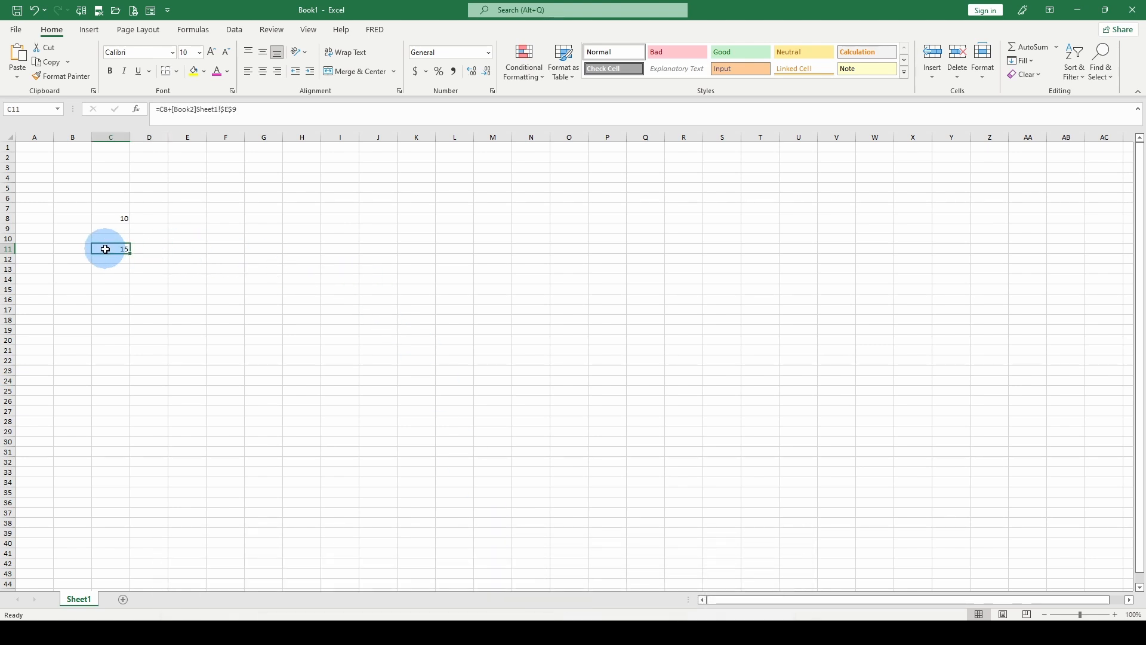
click(235, 29)
click(261, 76)
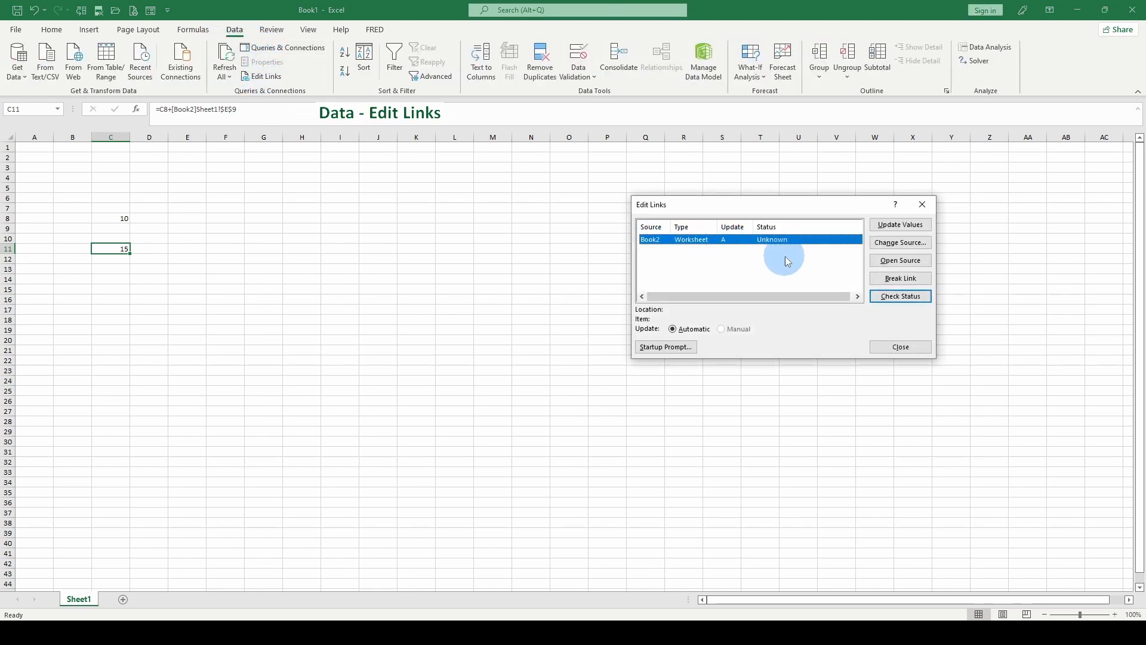
click(901, 347)
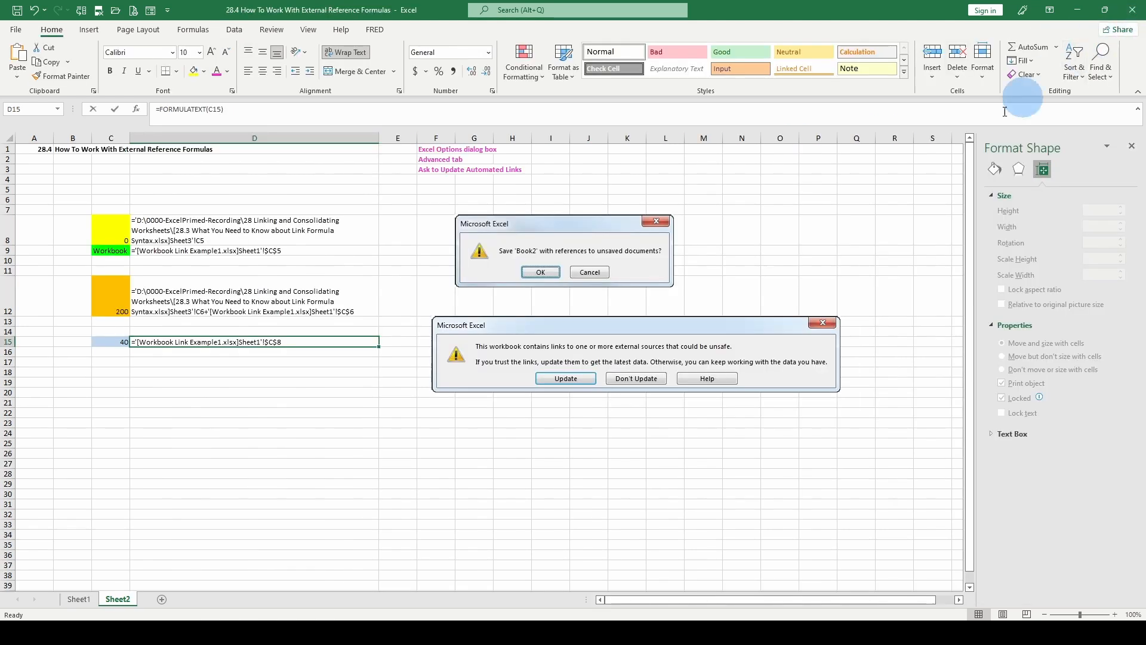
Update the values of Book1's link to Book2, picking the Book1 file on the Desktop as the source.
click(15, 29)
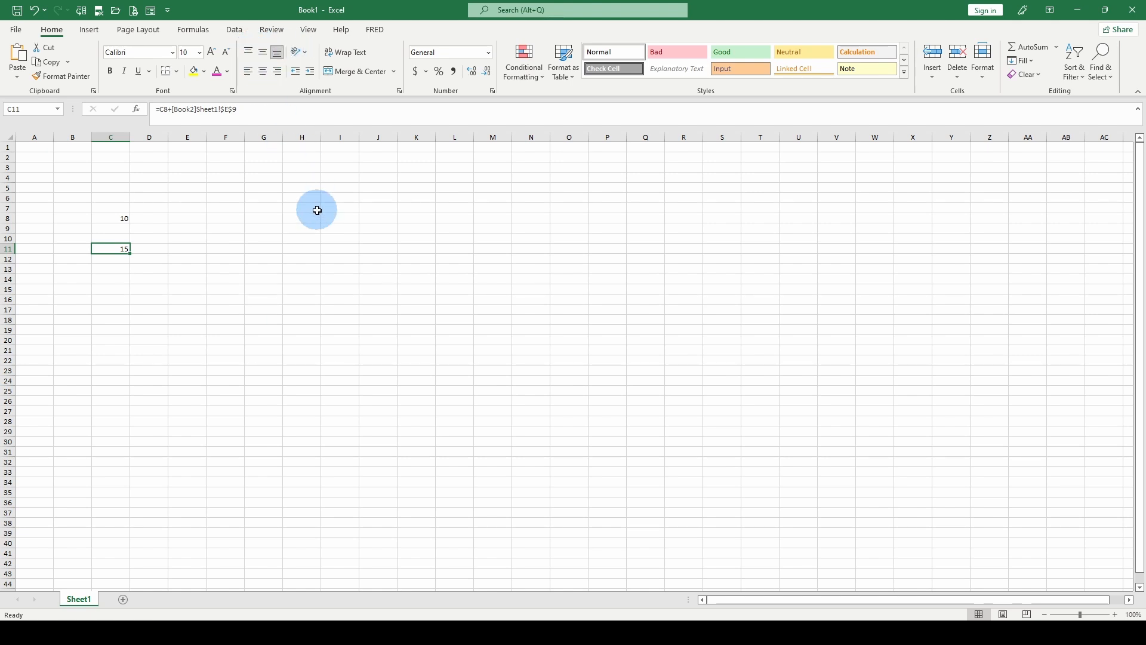
click(233, 30)
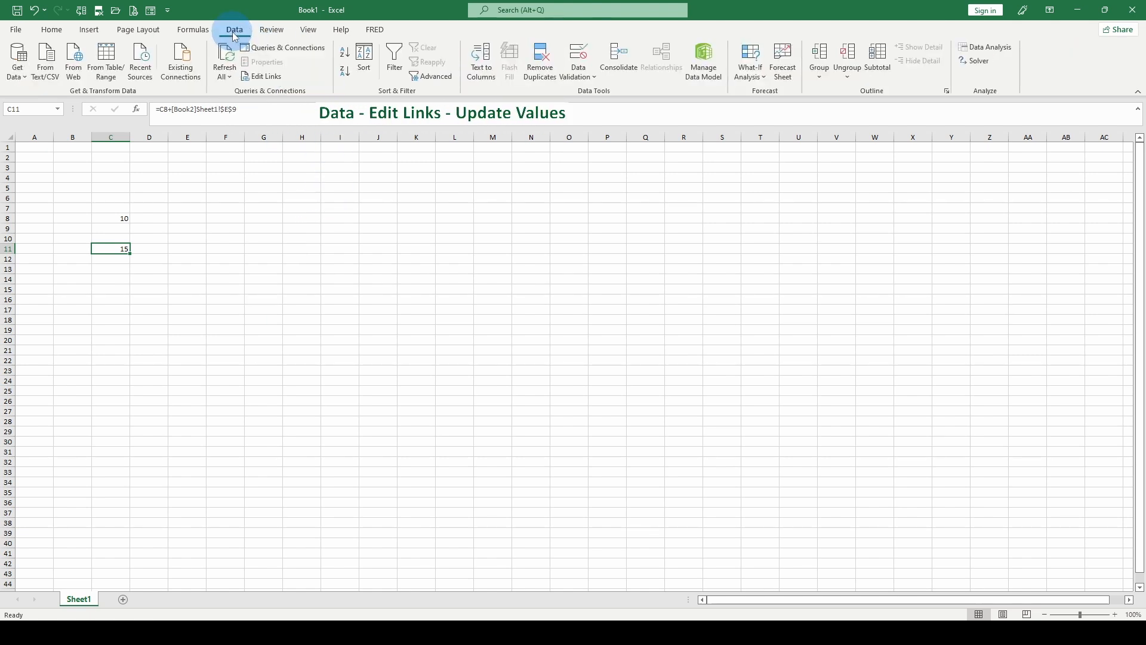
click(271, 78)
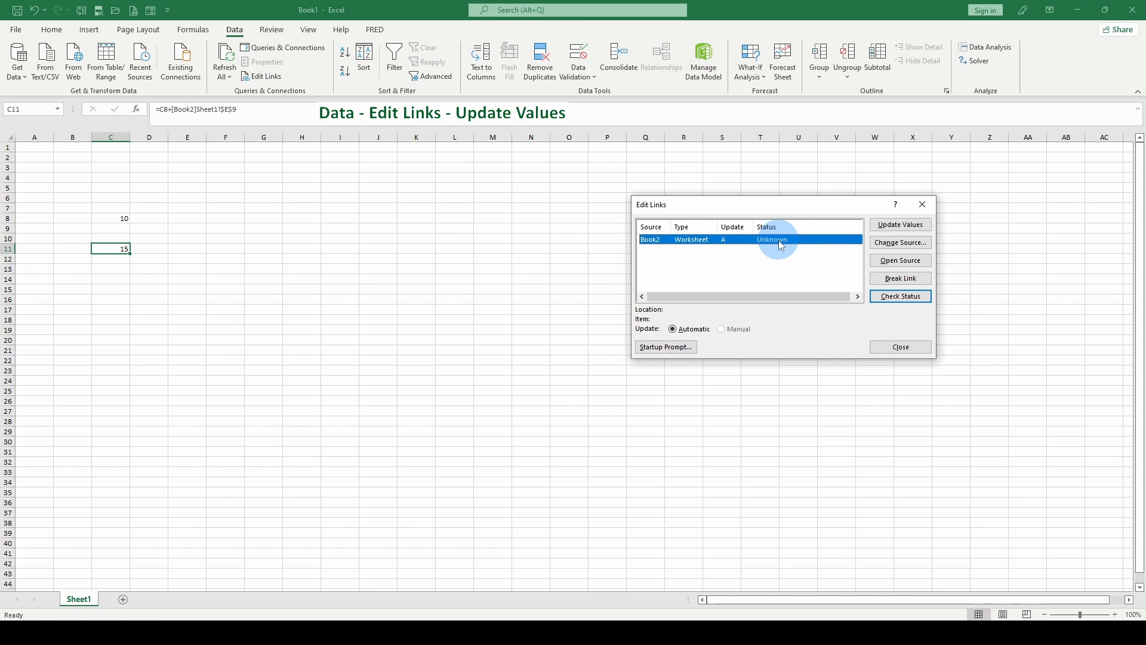
click(912, 231)
click(769, 339)
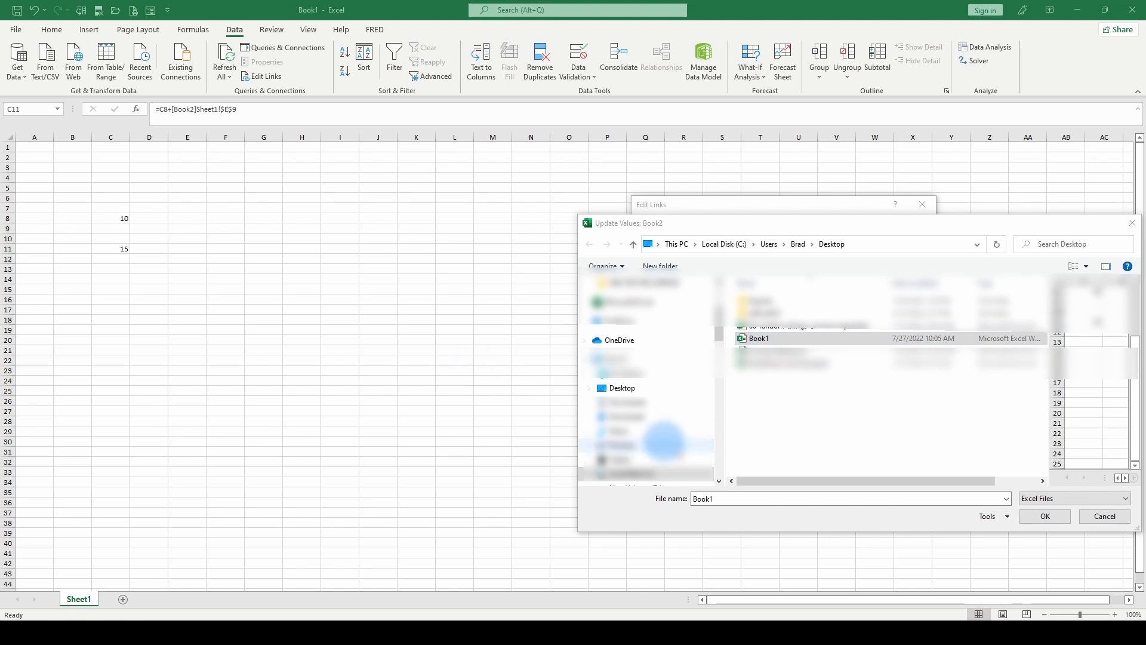
click(1046, 516)
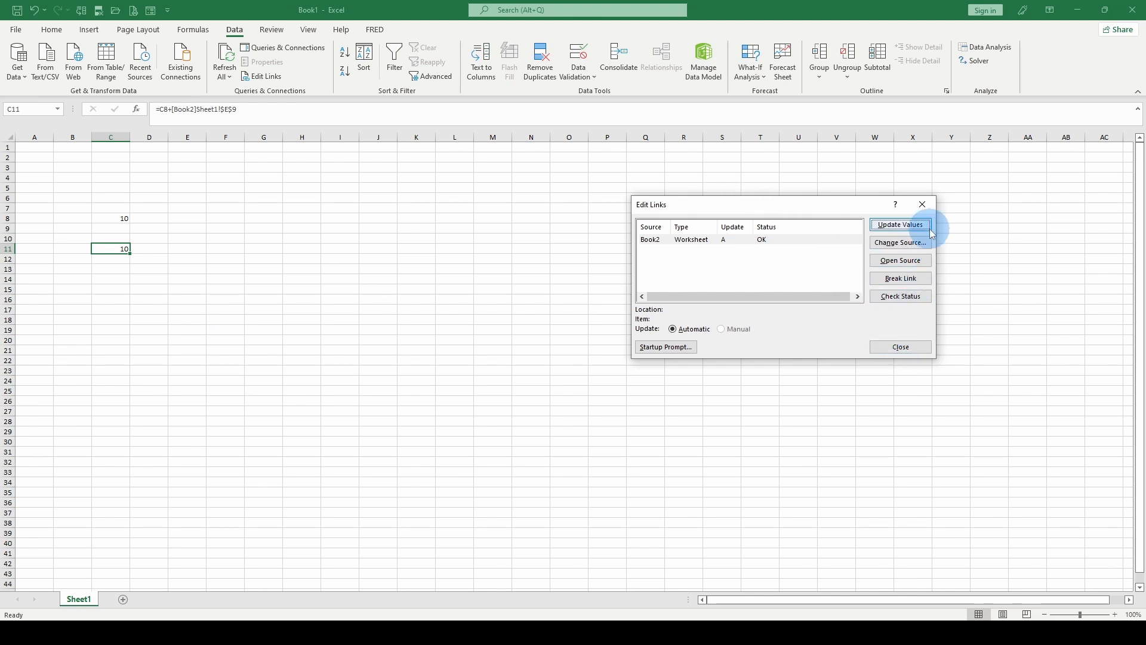
click(924, 207)
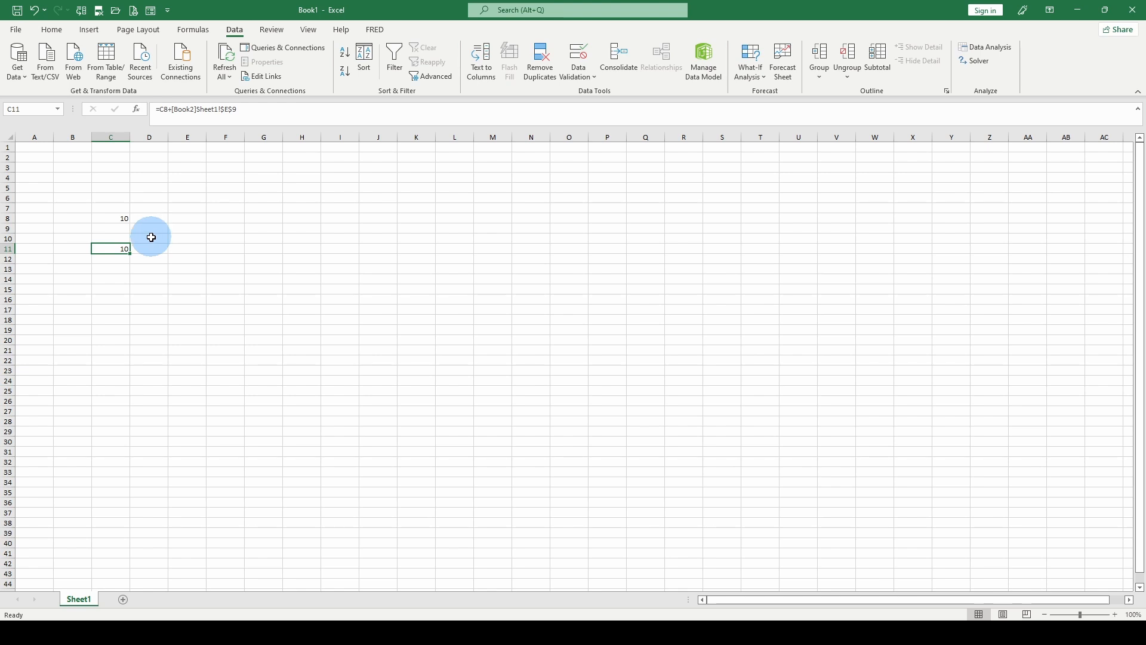
Try to open the source workbook of the Book2 link from Edit Links.
click(261, 76)
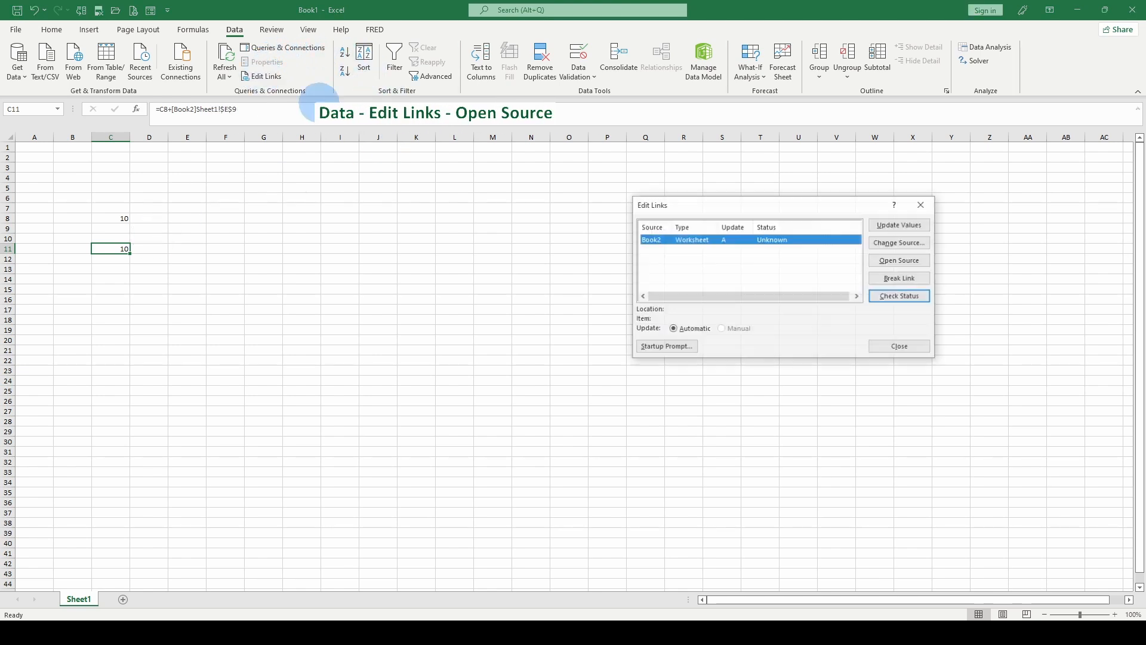
click(893, 267)
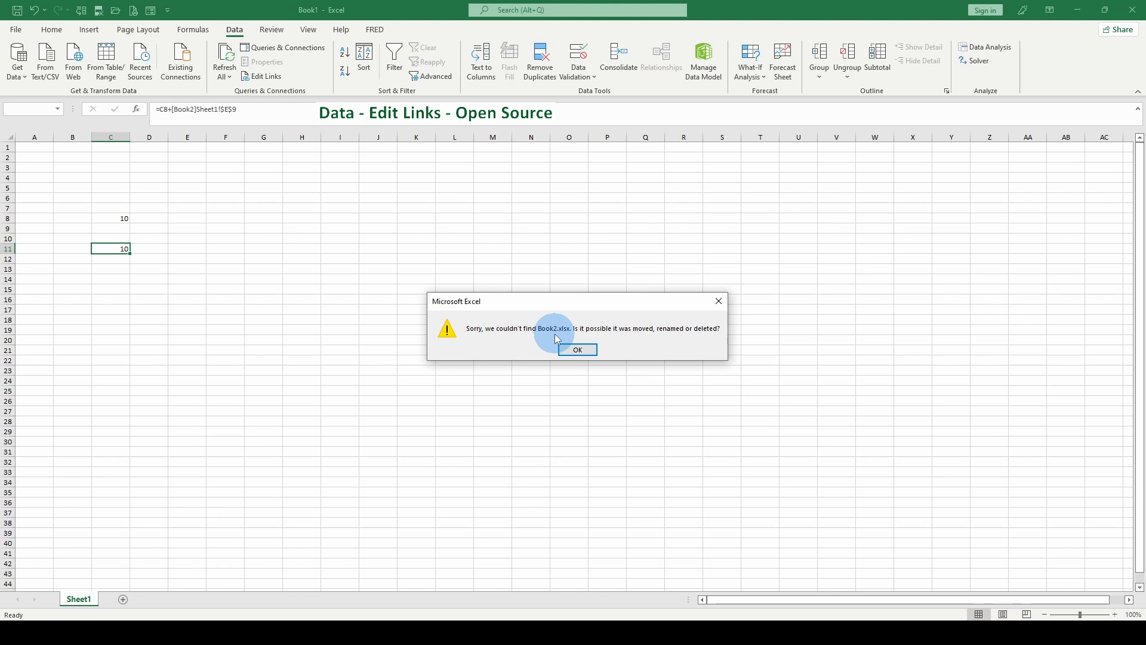
click(561, 348)
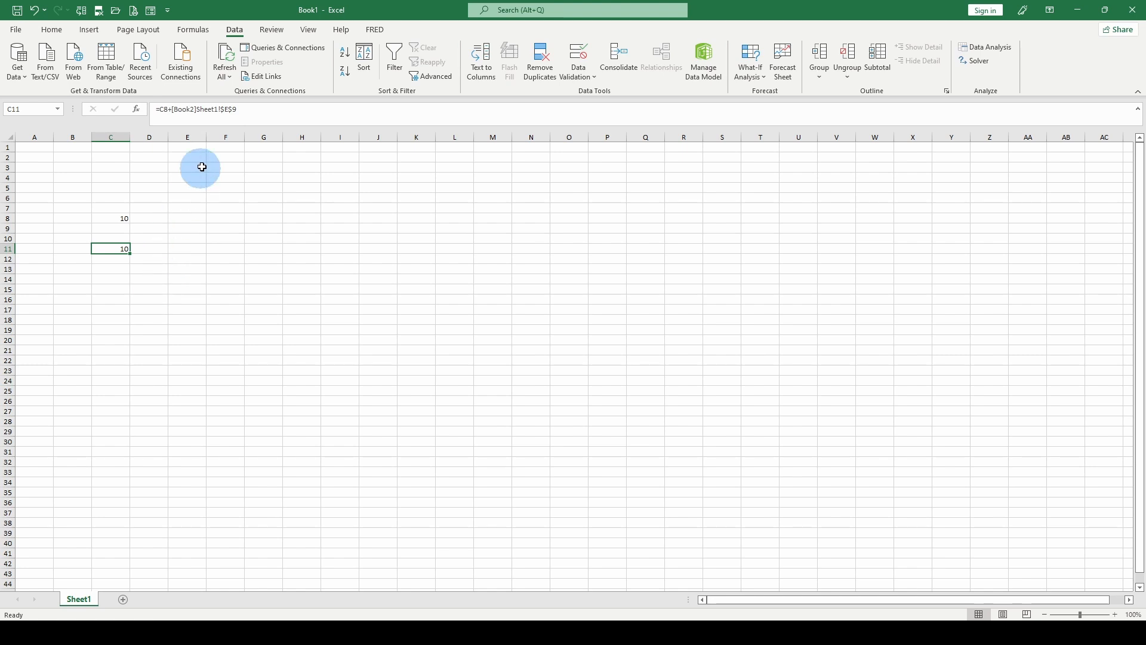
Check the status of the Book2 link in Edit Links and permanently break that link.
click(261, 76)
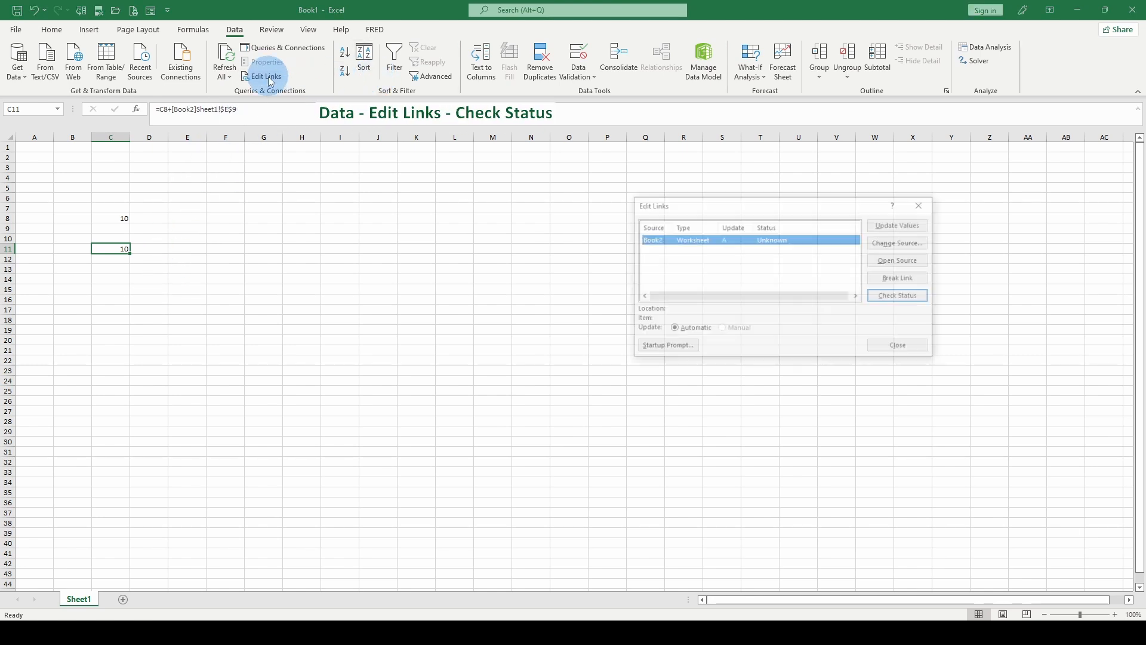
click(900, 297)
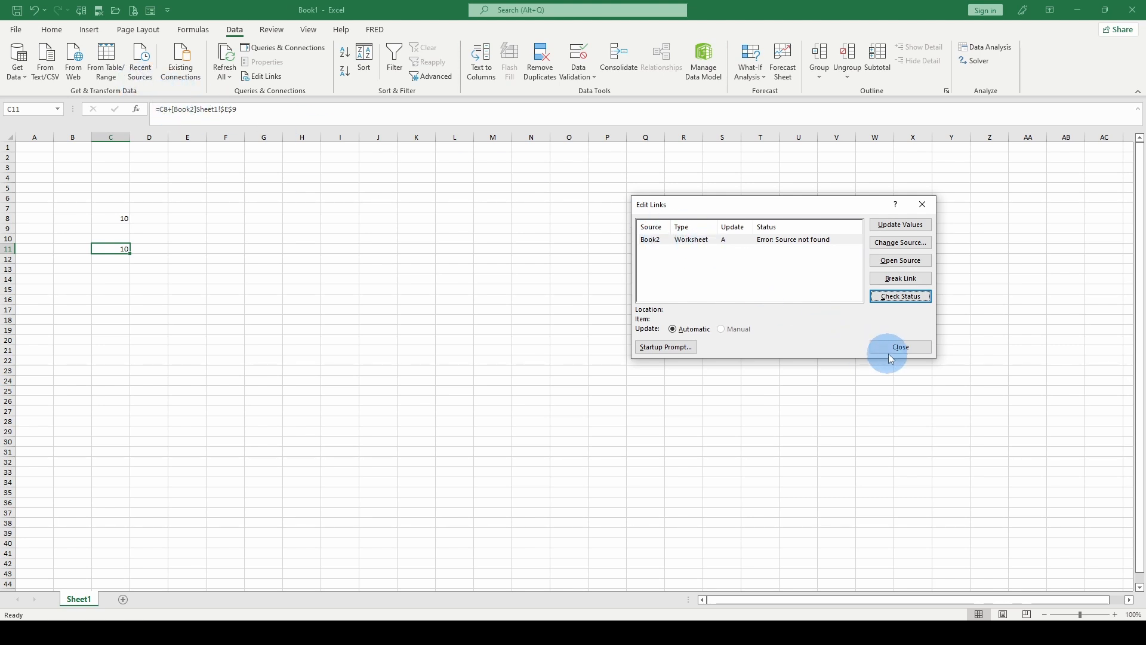
click(902, 280)
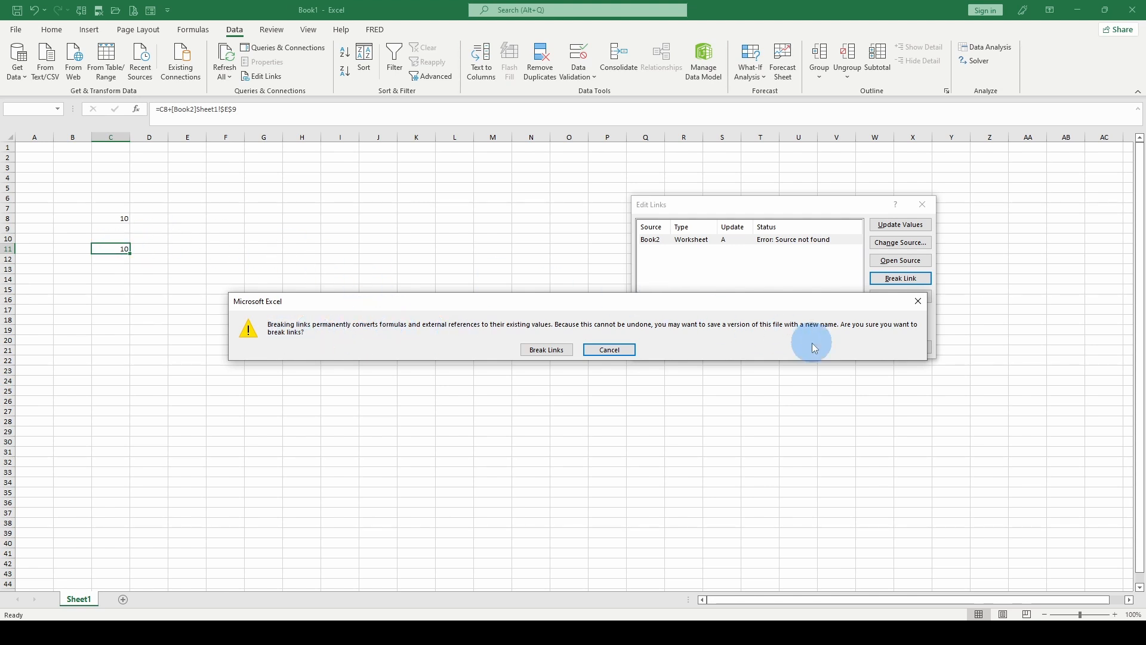
click(547, 350)
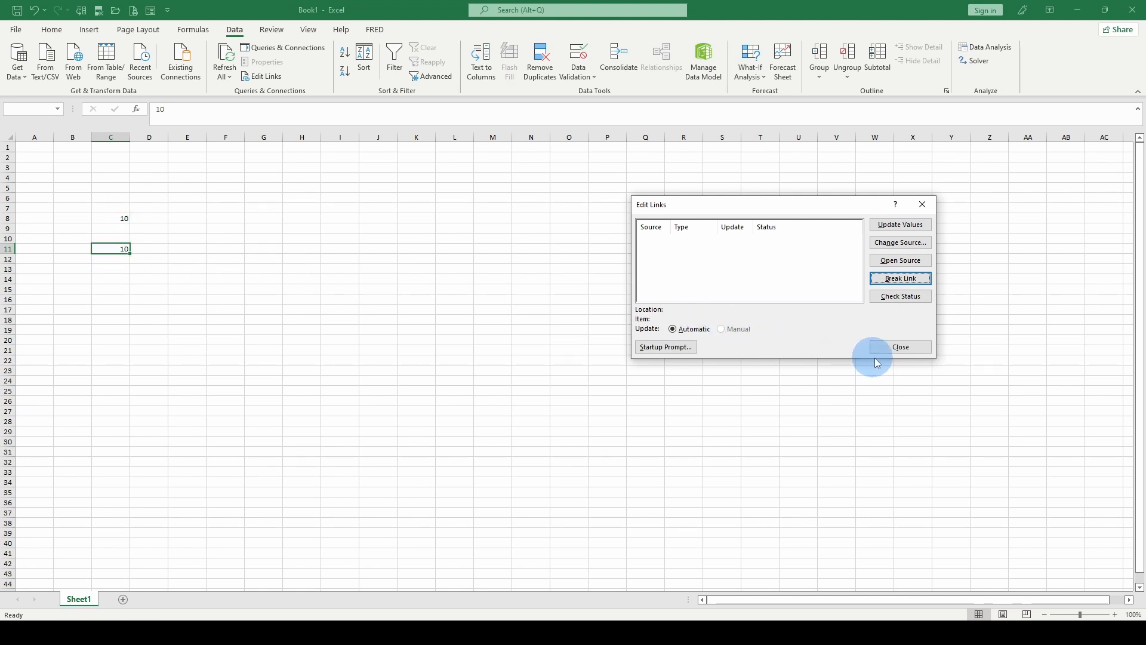
Close Edit Links, select C8 in Book1 and switch to the 28.4 How To Work With External Reference Formulas workbook.
click(902, 347)
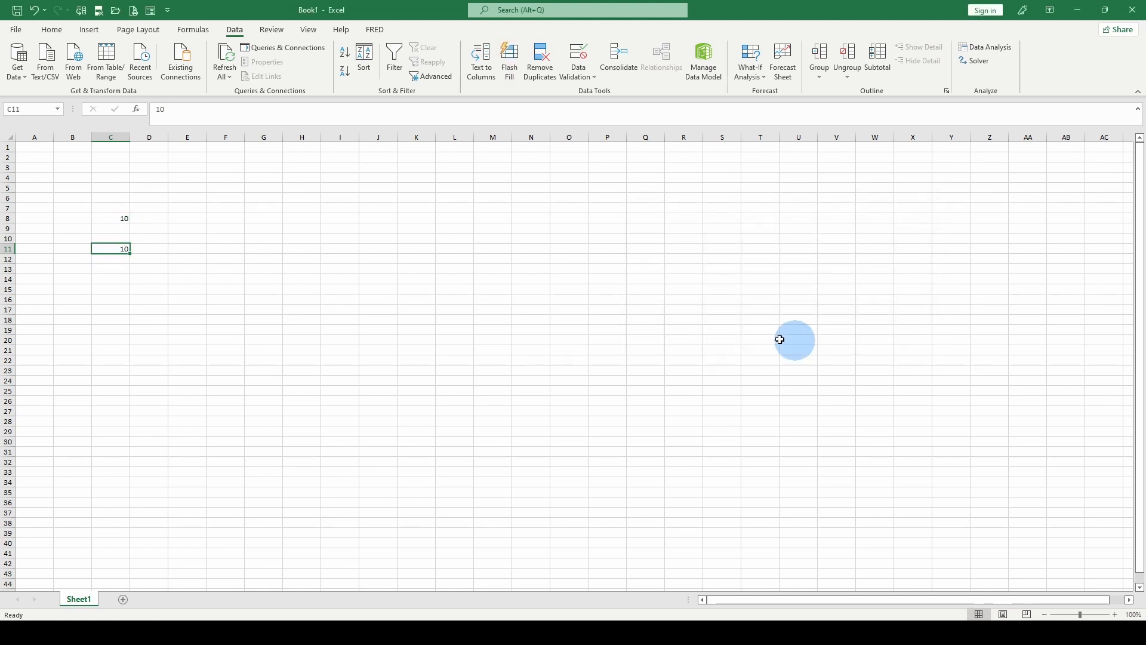
click(112, 220)
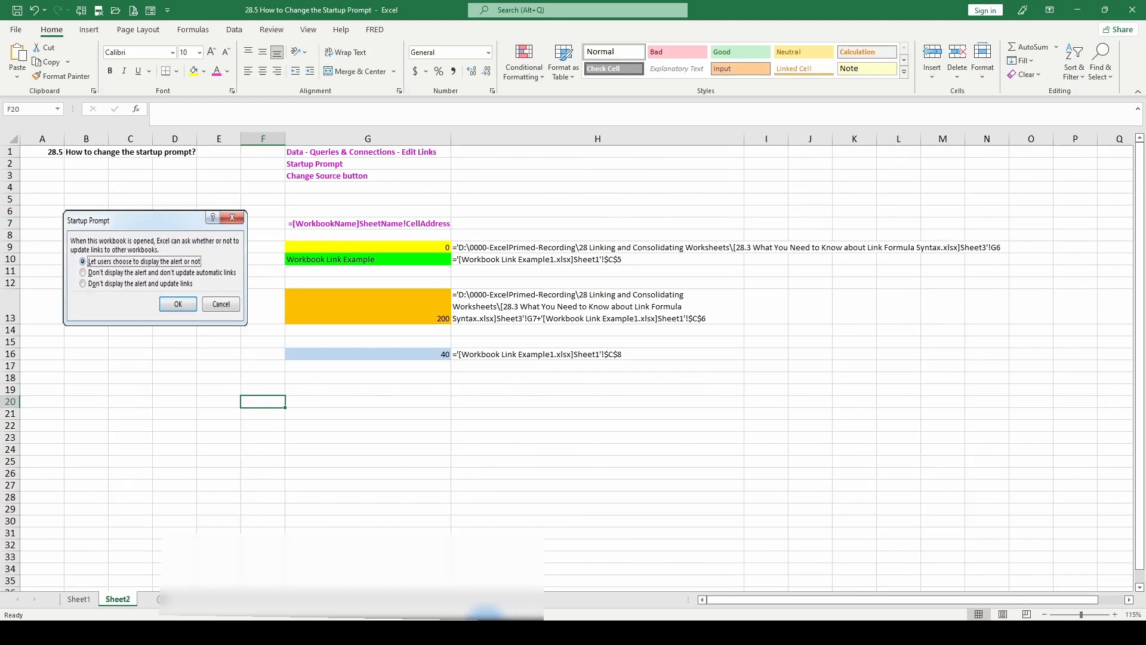
mouse_move(484, 632)
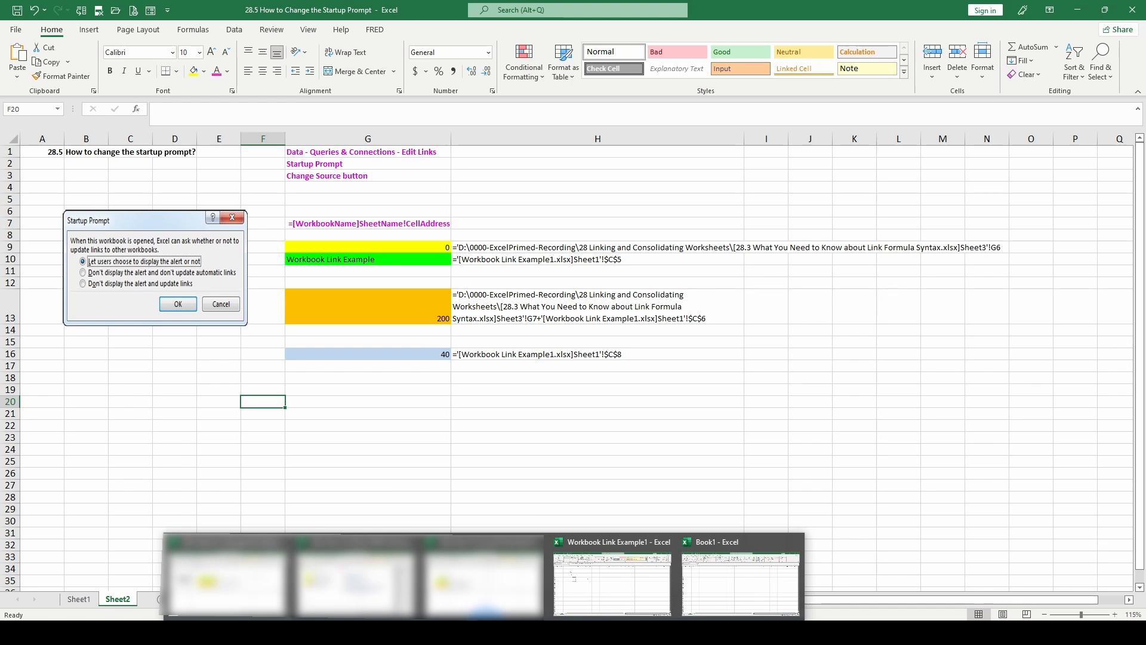
click(346, 574)
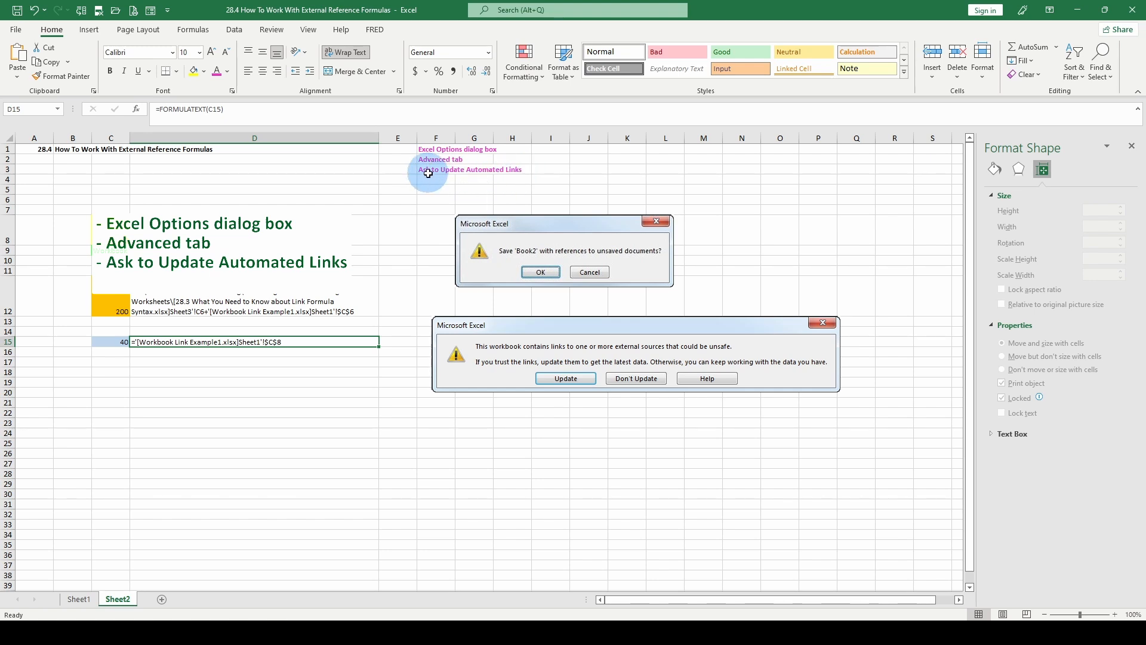
Turn off "Ask to update automatic links" in the General section of Excel's advanced options.
click(15, 33)
click(23, 601)
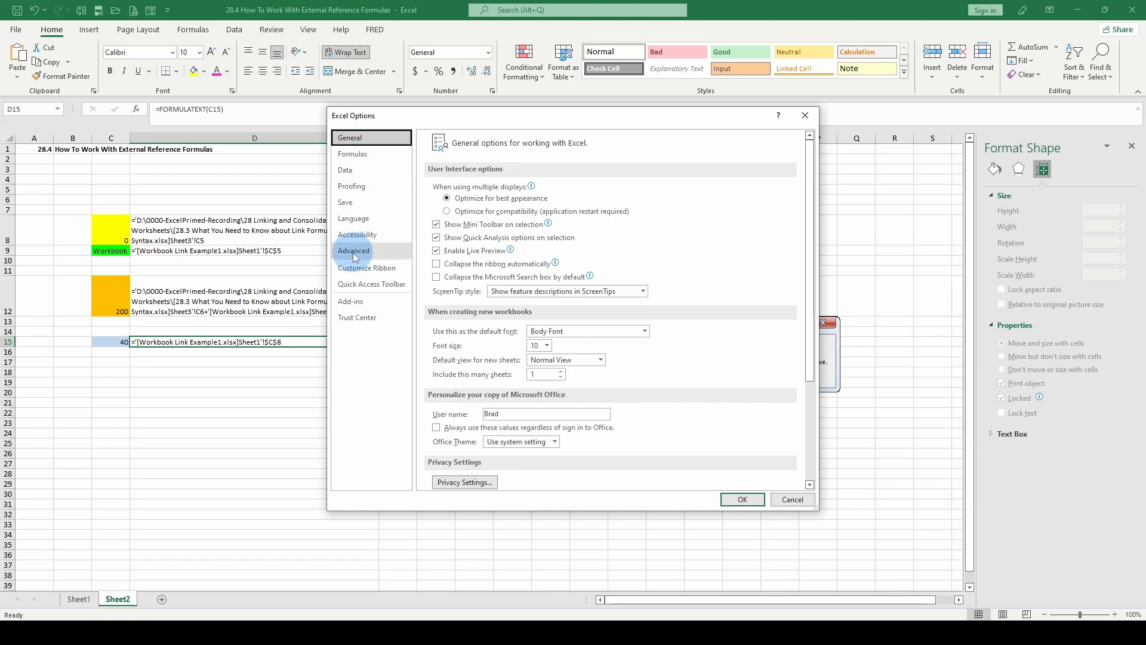
click(344, 329)
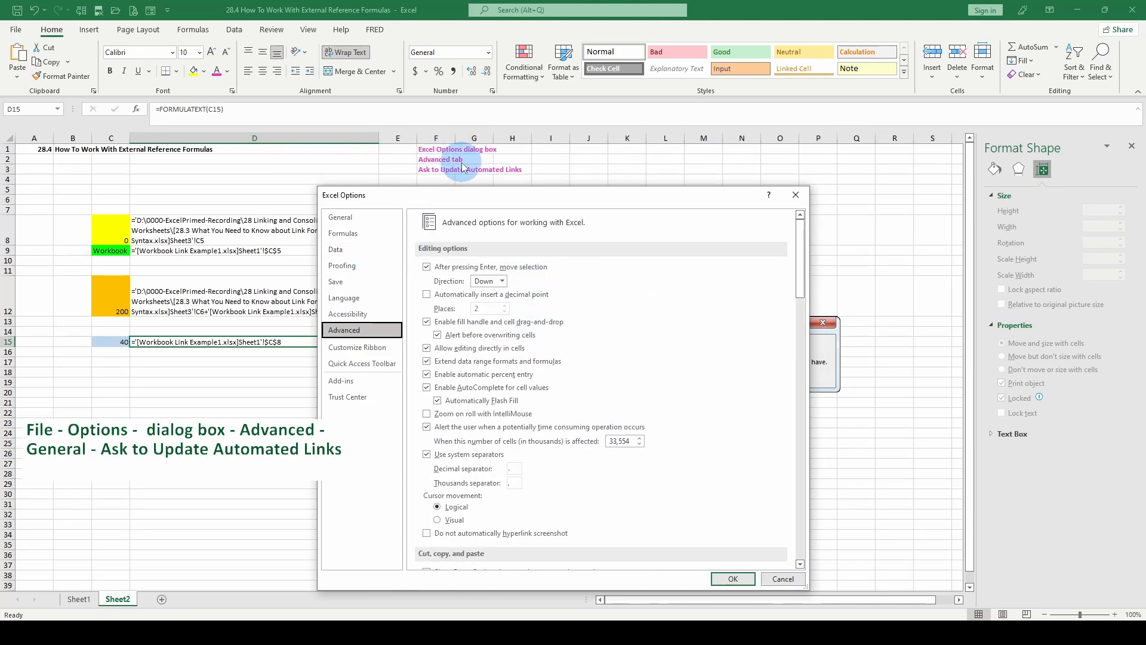
scroll(468, 394, down, 2)
scroll(468, 396, down, 15)
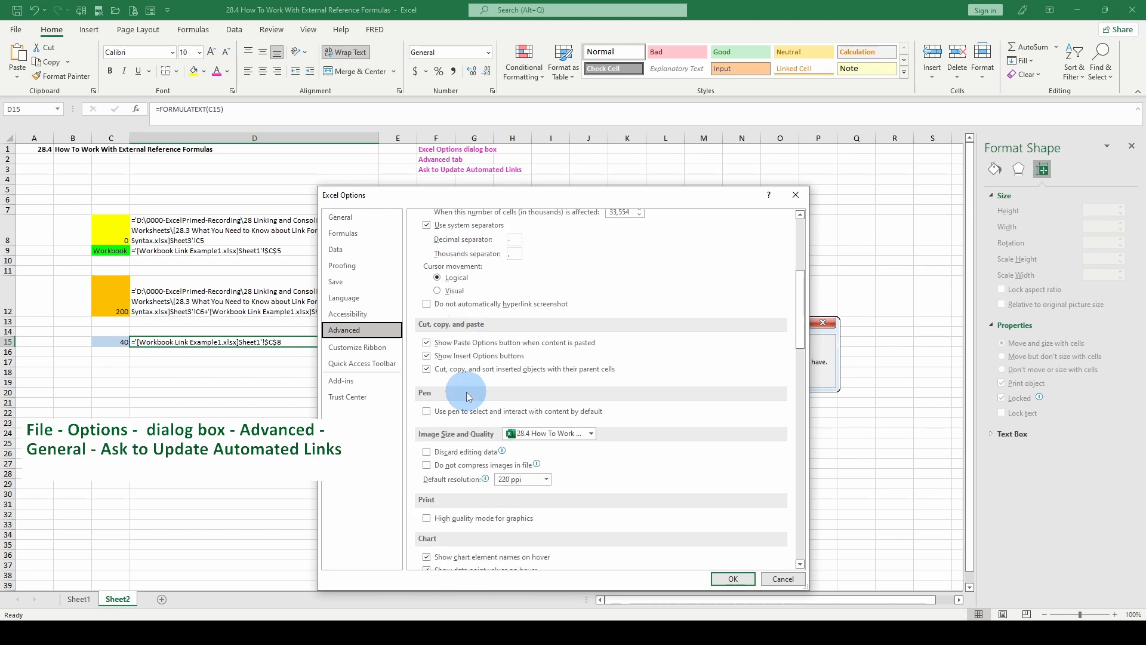
scroll(469, 396, down, 2)
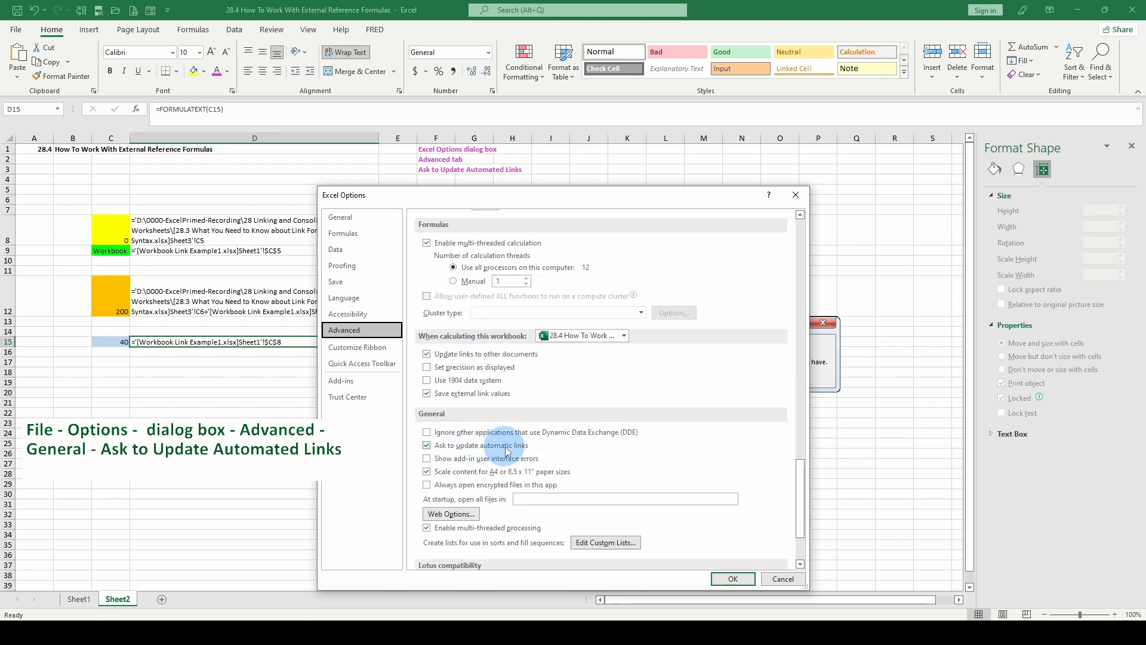
click(427, 446)
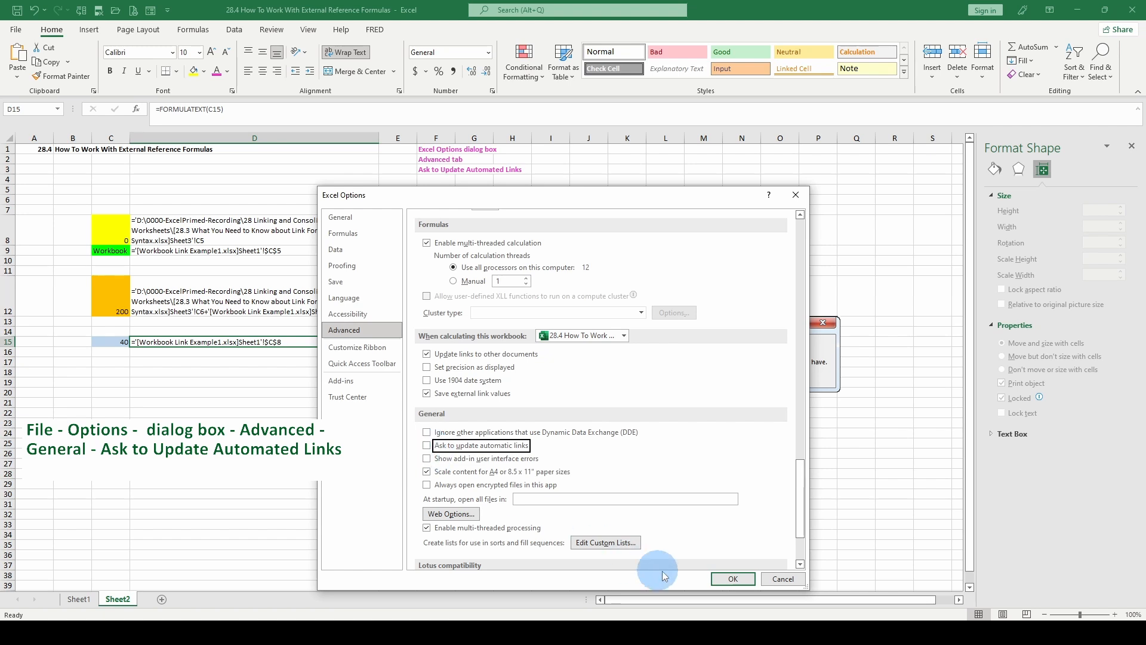
click(731, 580)
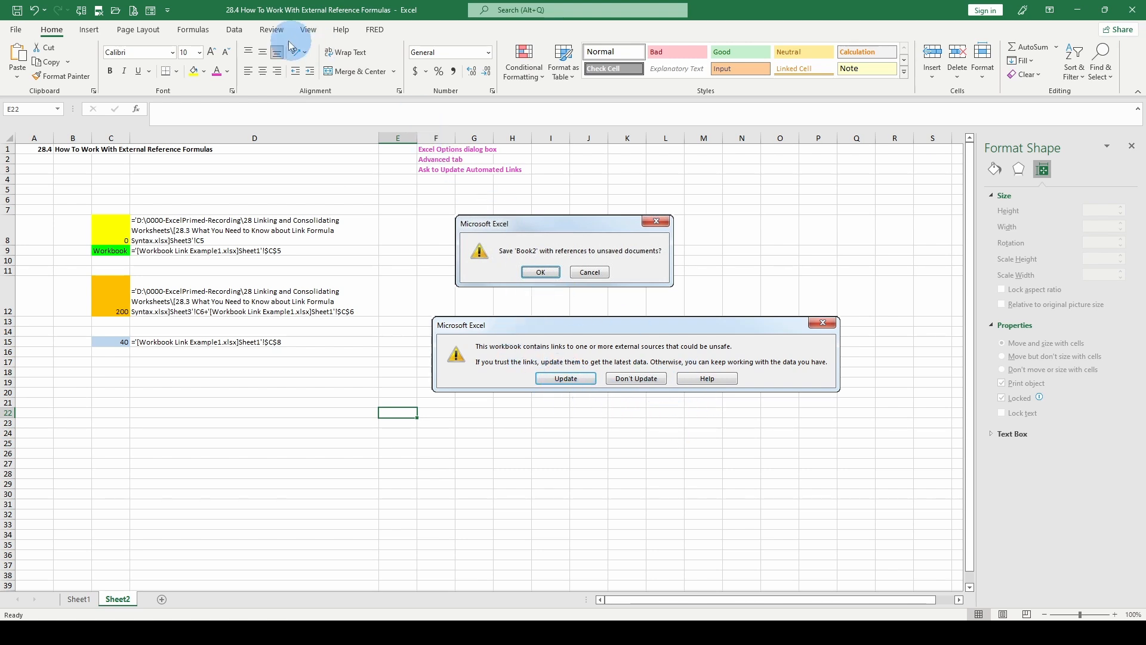
Check the status of the 28.4 workbook's links in Edit Links and open the source workbook of the 28.3 link.
click(233, 30)
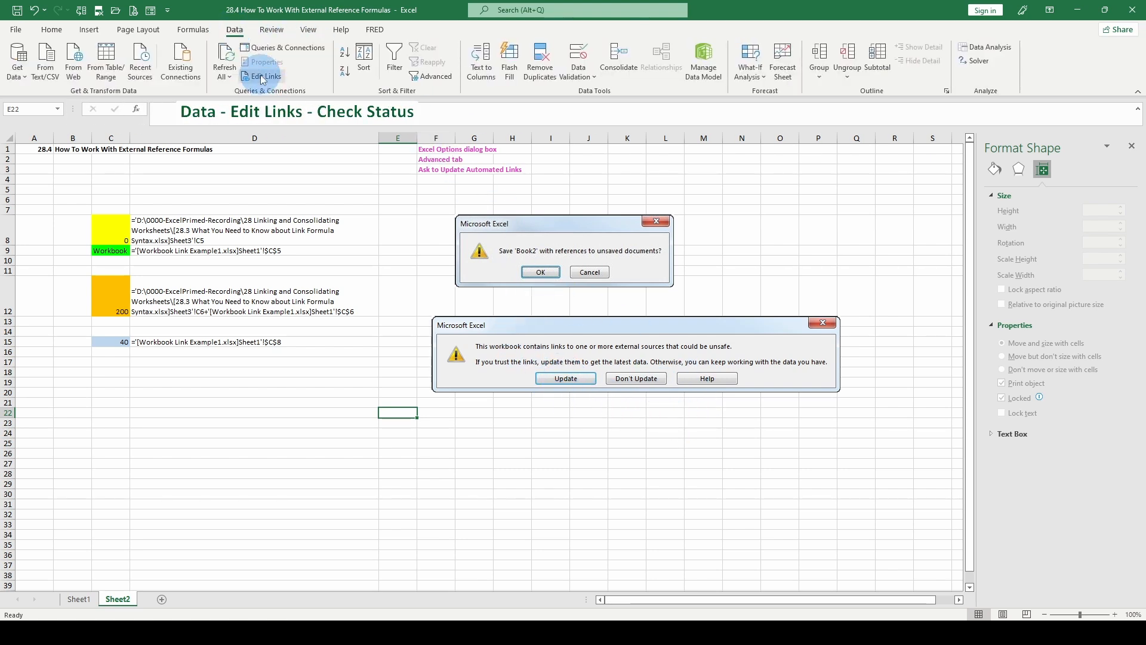
click(260, 76)
click(899, 297)
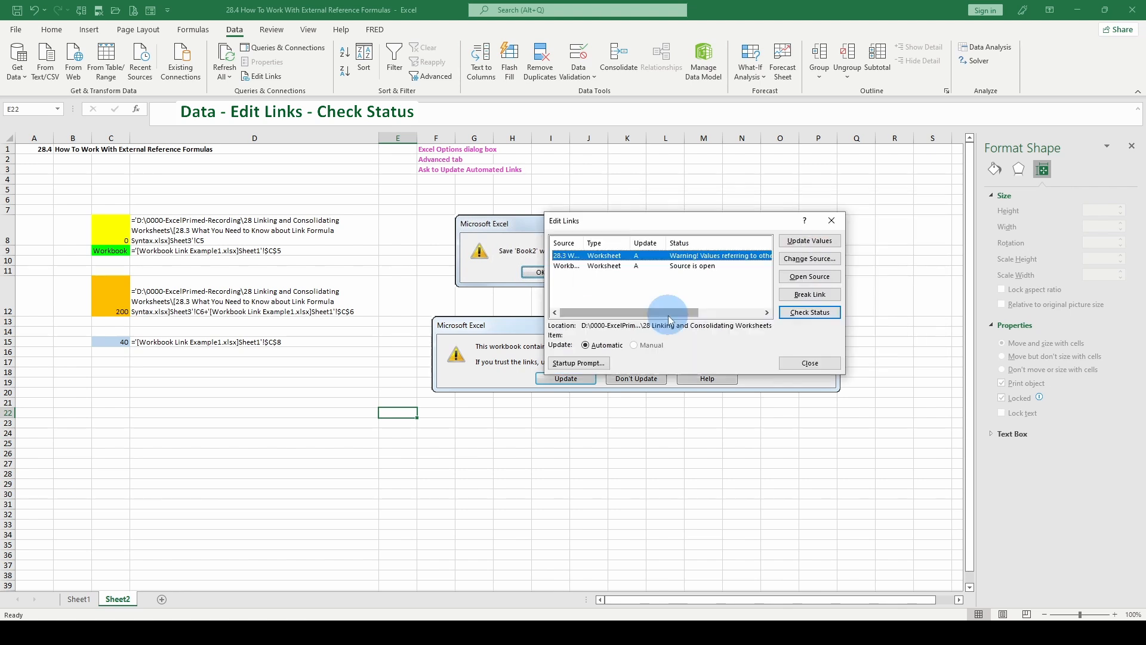
drag(669, 314, 628, 339)
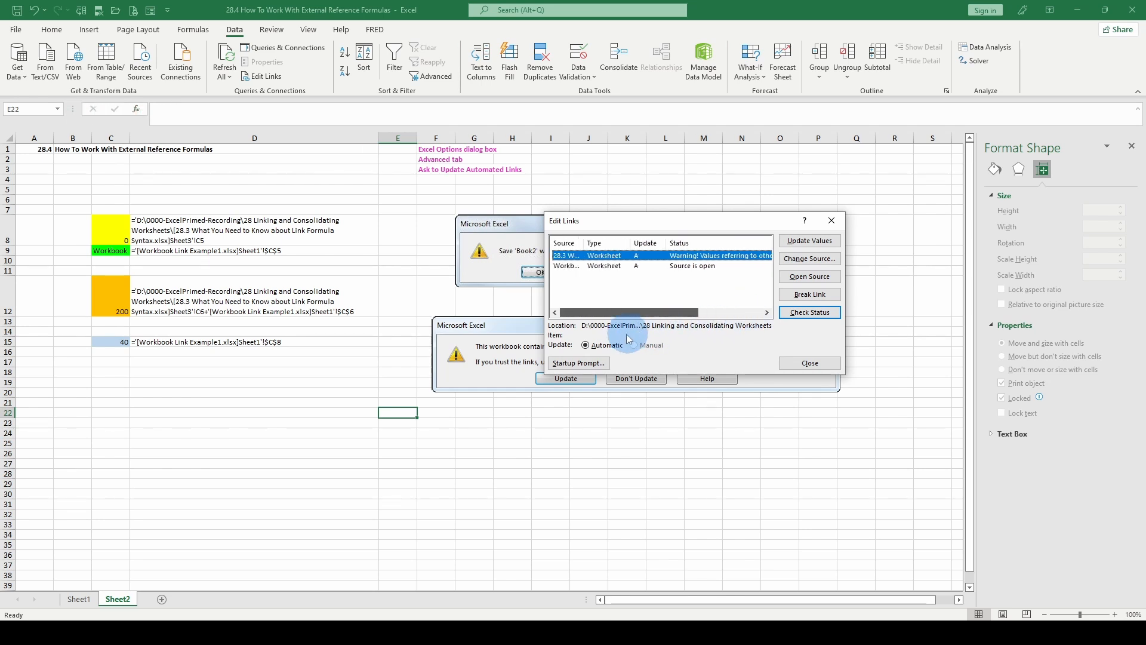
click(810, 276)
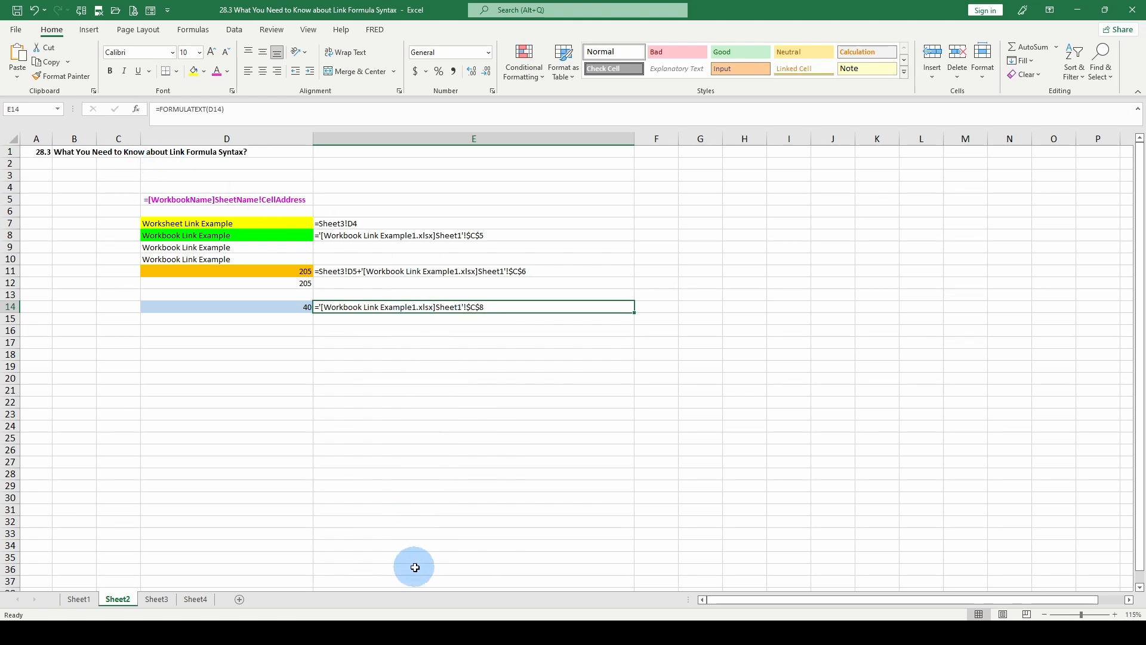
Return to the 28.4 workbook and recheck the status of its links in Edit Links.
mouse_move(483, 633)
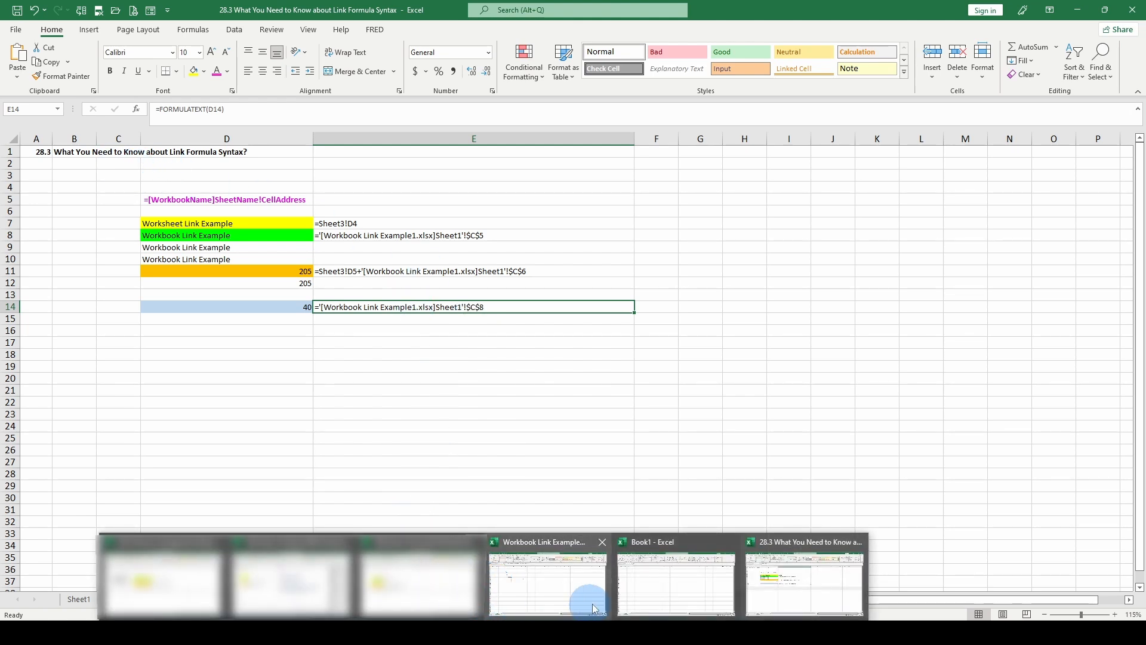
click(293, 574)
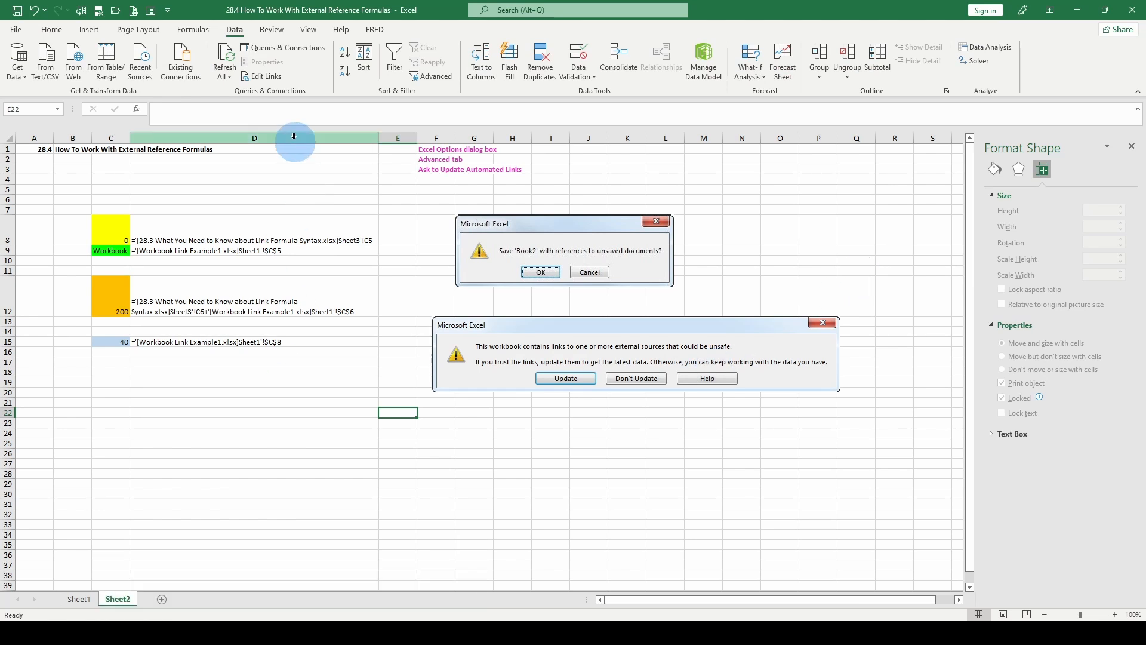
click(261, 77)
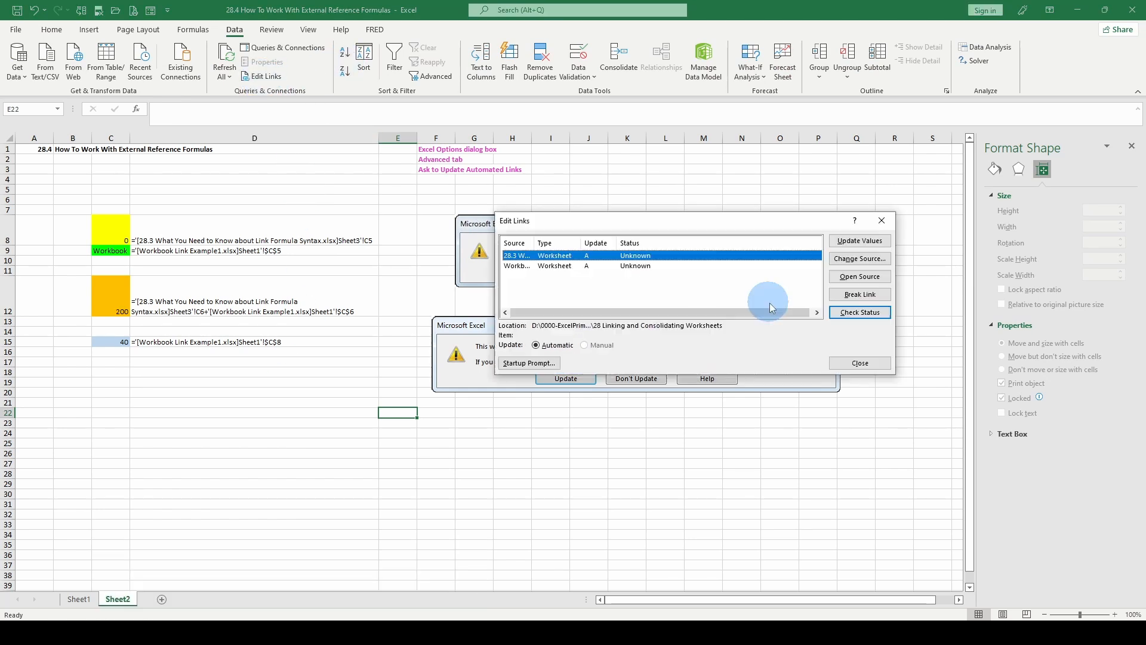
click(857, 311)
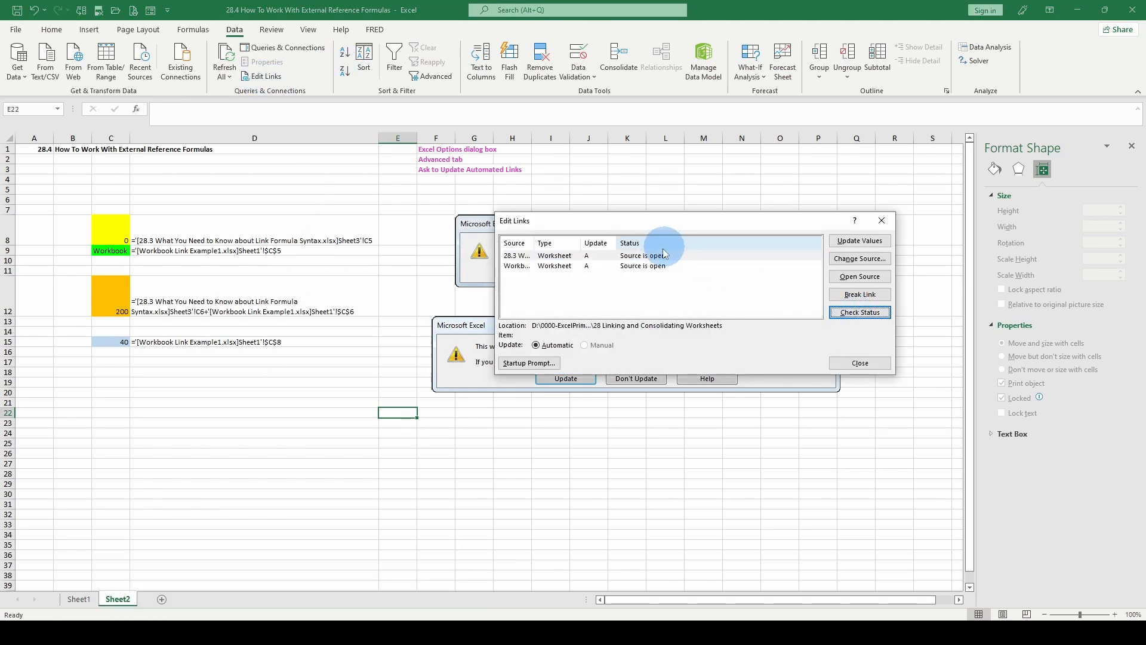
Update the values of the Workbook Link Example1 link in Edit Links.
click(624, 256)
click(632, 266)
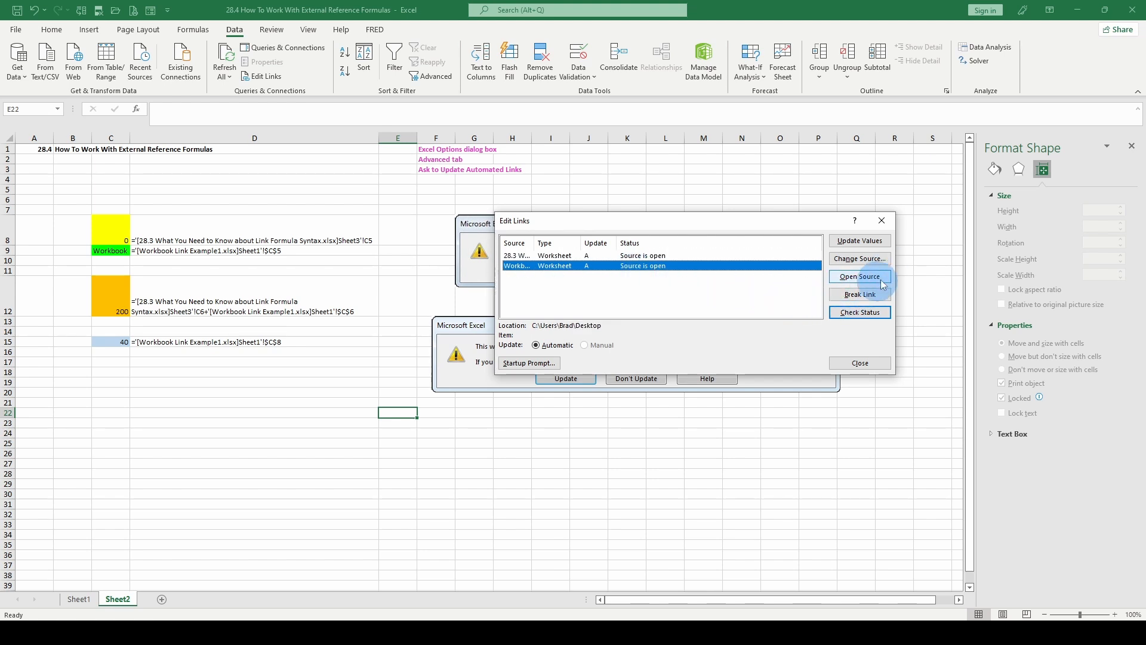
click(870, 245)
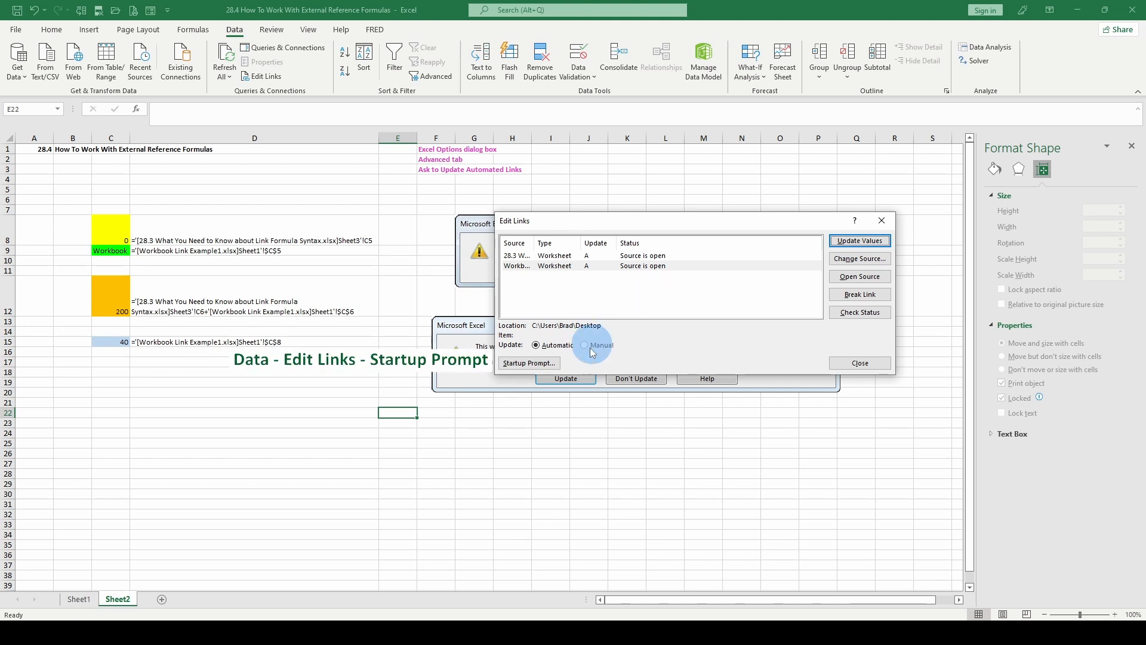
Review the Startup Prompt options for the workbook's links, cancel them and close Edit Links.
click(529, 363)
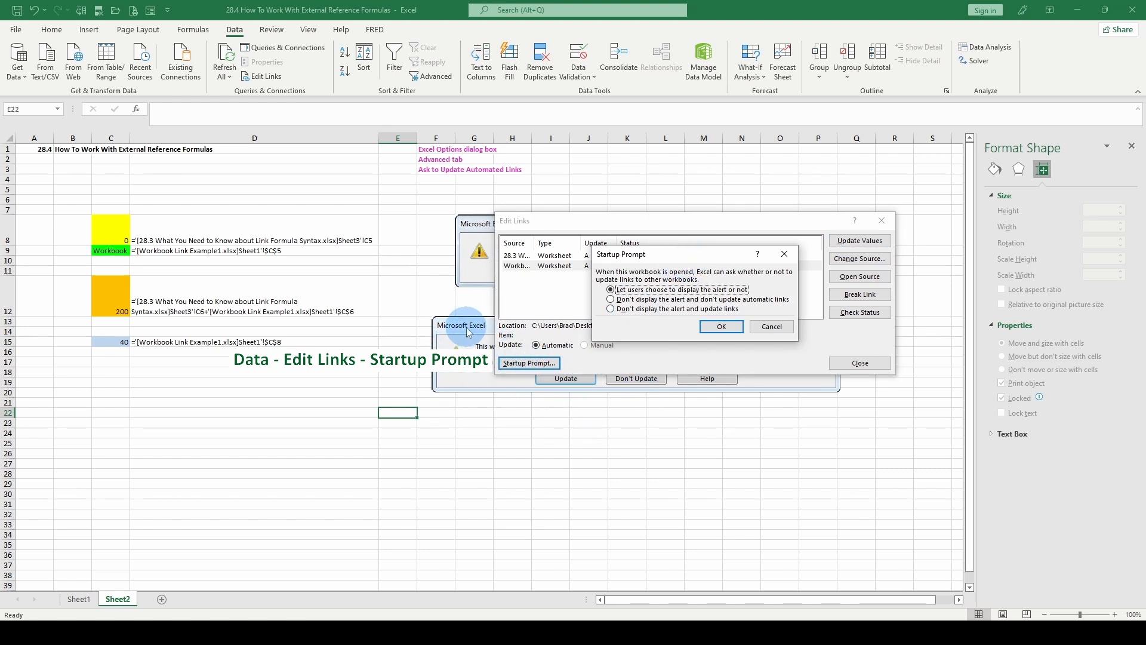
click(772, 326)
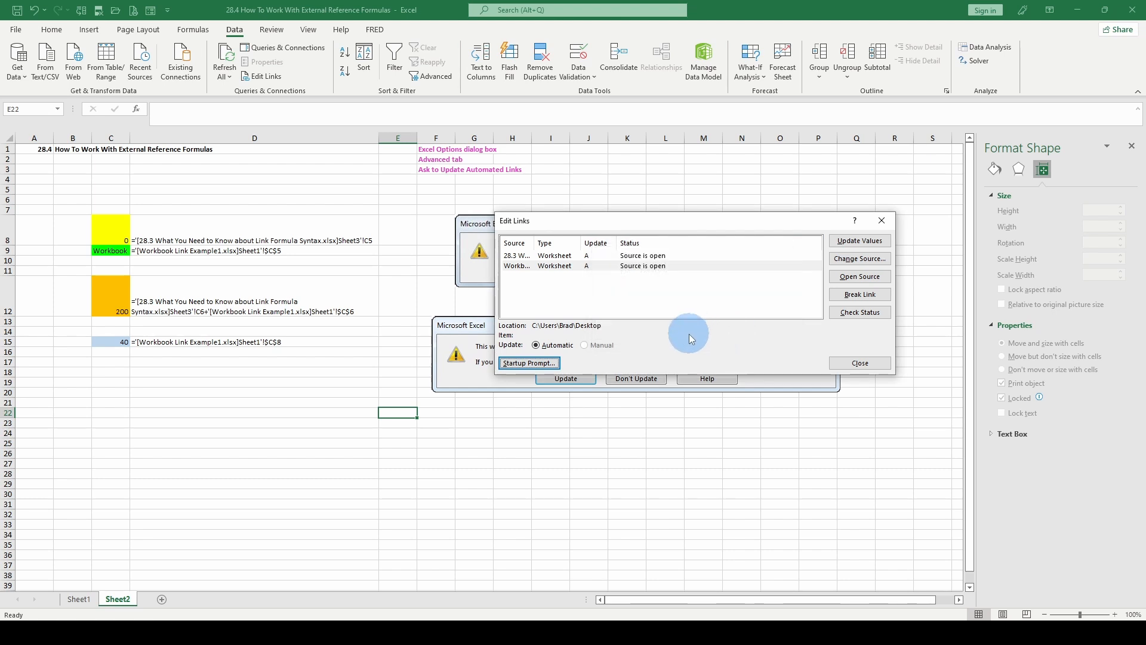
click(857, 362)
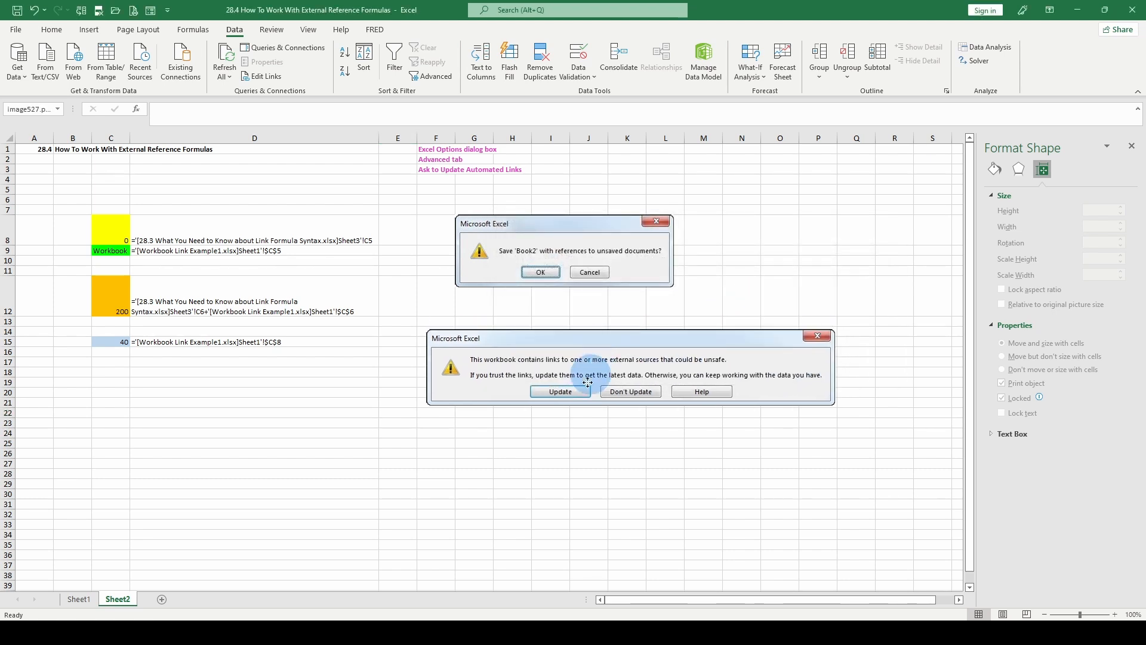
Move the link-update warning picture down to about rows 26–33 and confirm "Let users choose to display the alert or not" as the startup prompt.
drag(587, 382, 541, 503)
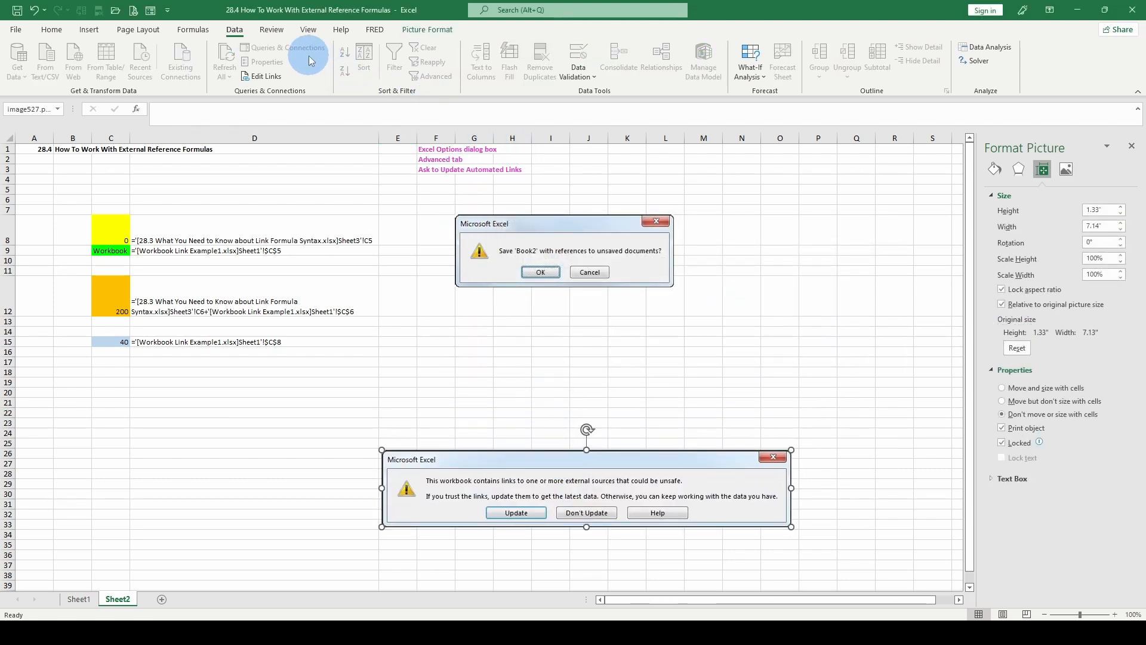
click(262, 76)
click(528, 366)
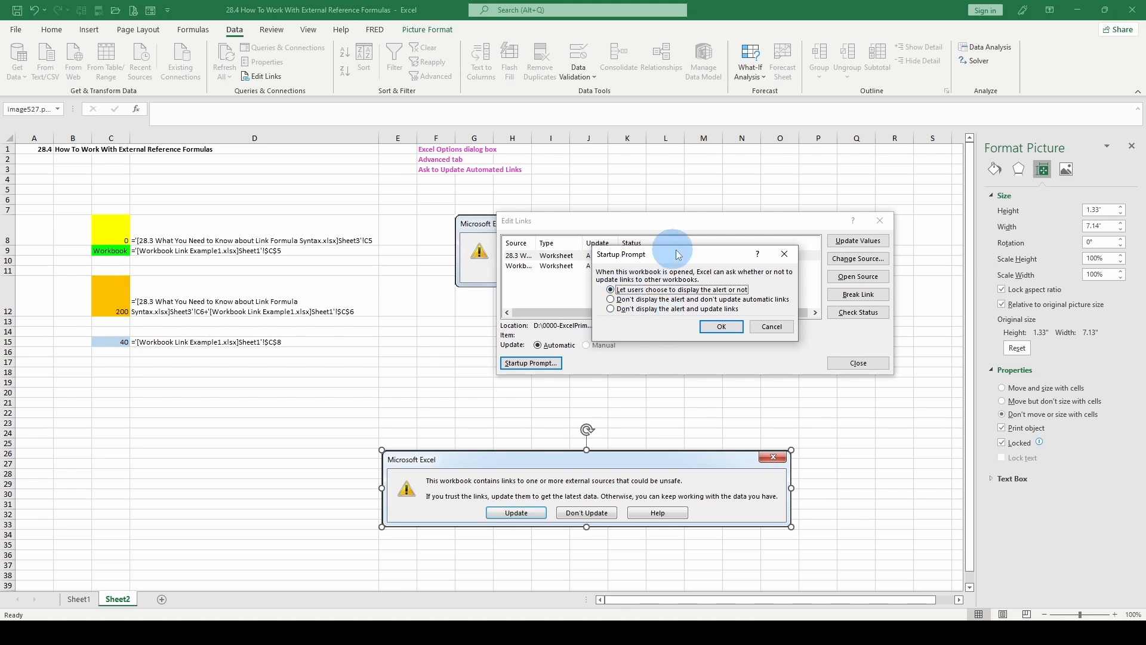
click(722, 326)
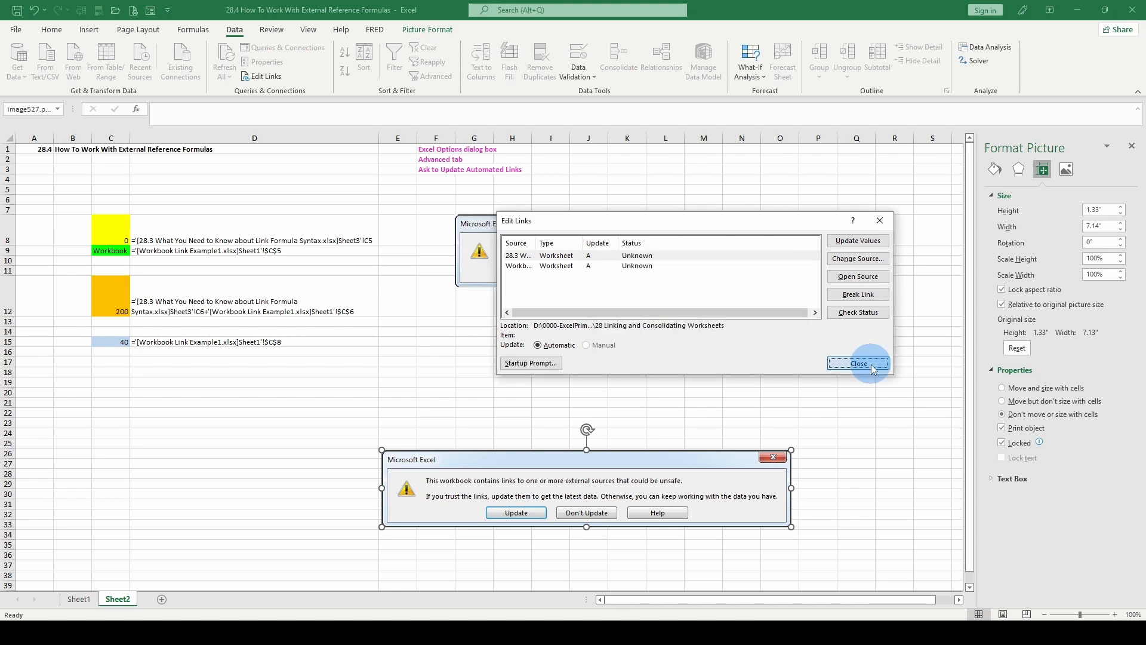
click(858, 363)
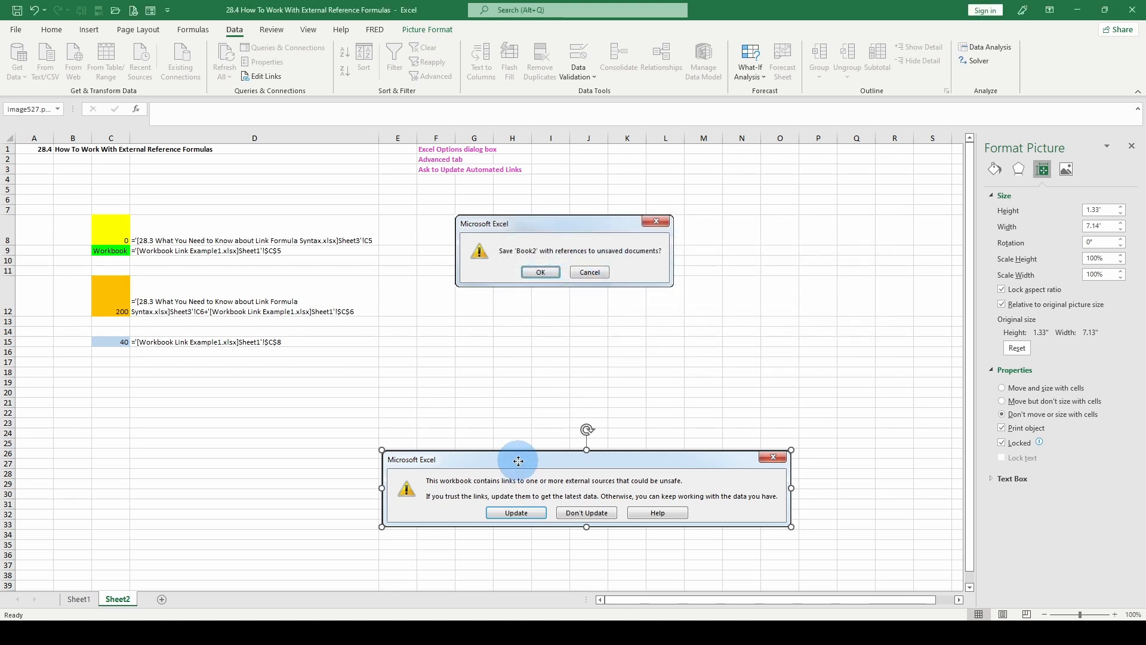
Move the link-update warning picture back up to about rows 16–22 and shift the unsaved-documents warning picture slightly down and right.
drag(519, 460, 553, 354)
drag(514, 246, 524, 255)
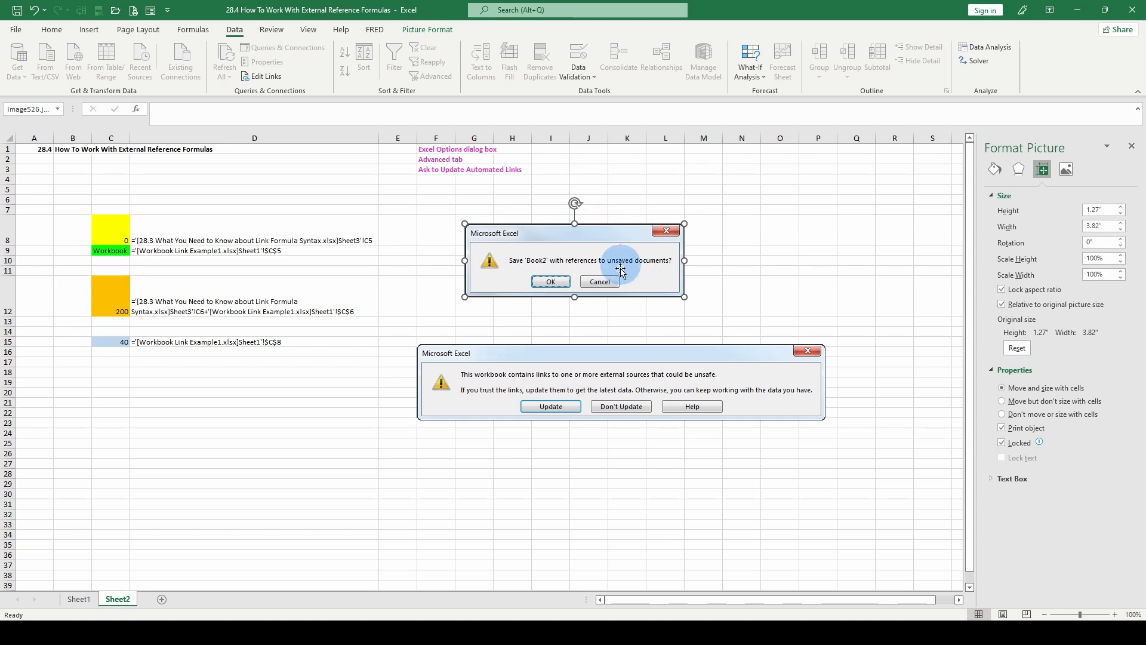